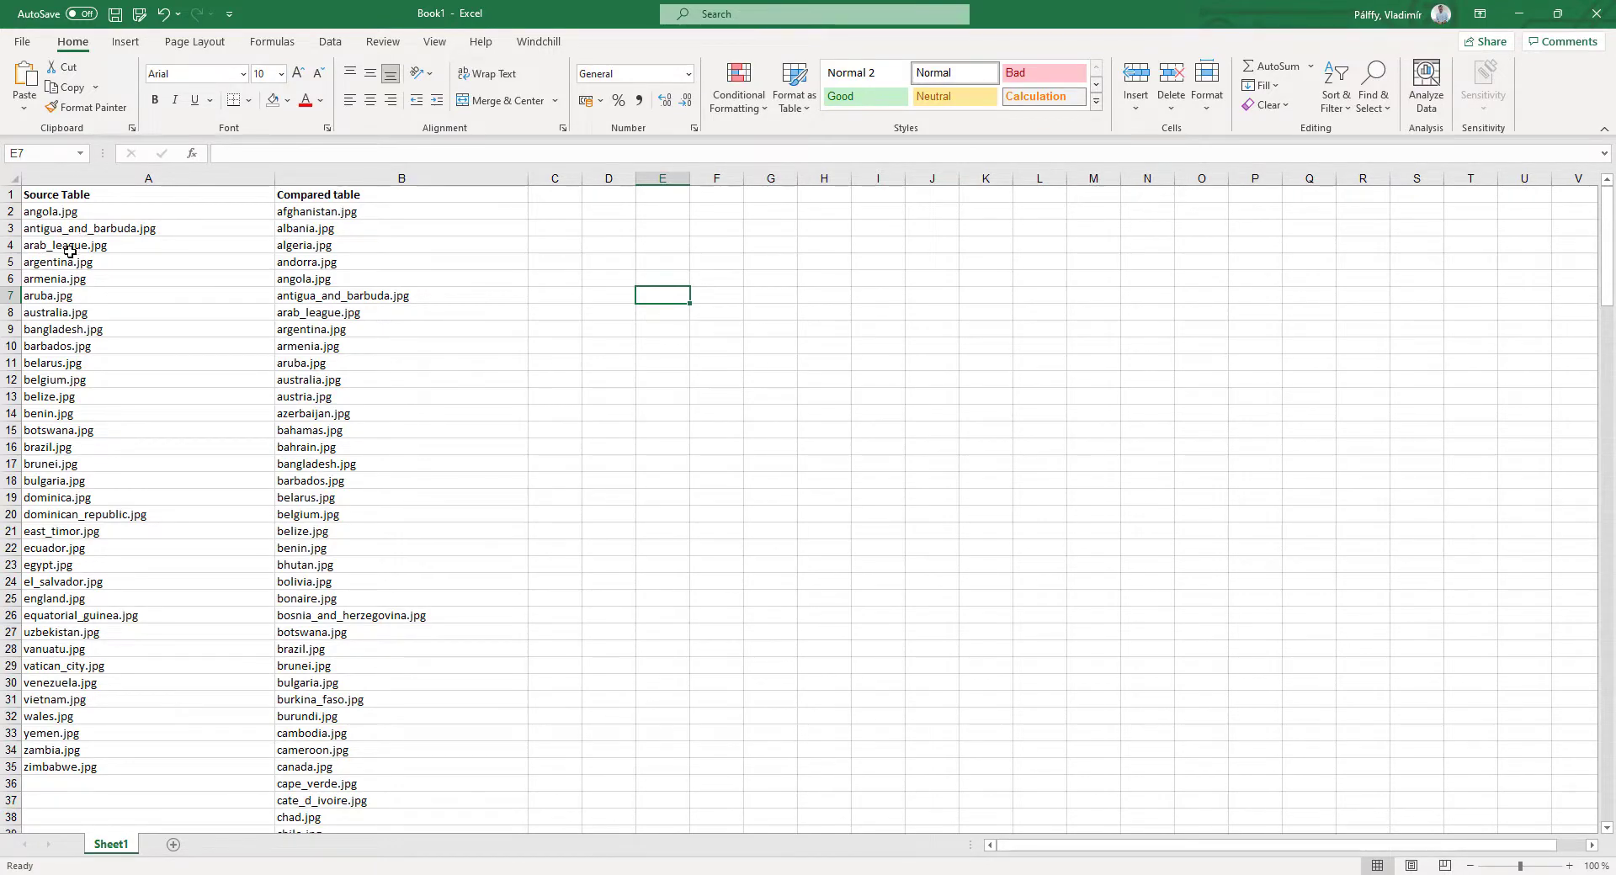
Step: Examine the file names in the Source Table column and the full length of the Compared table column
drag(71, 213, 71, 229)
drag(68, 290, 71, 764)
text(angola.jpg antigua_and_barbuda.jpg arab_league.jpg argentina.jpg armenia.jpg aruba.jpg australia.jpg bangladesh.jpg barbados.jpg belarus.jpg belgium.jpg belize.jpg benin.jpg botswana.jpg brazil.jpg brunei.jpg bulgaria.jpg dominica.jpg dominican_republic.jpg east_timor.jpg ecuador.jpg egypt.jpg el_salvador.jpg england.jpg equatorial_guinea.jpg uzbekistan.jpg vanuatu.jpg vatican_city.jpg venezuela.jpg vietnam.jpg wales.jpg yemen.jpg zambia.jpg zimbabwe.jpg)
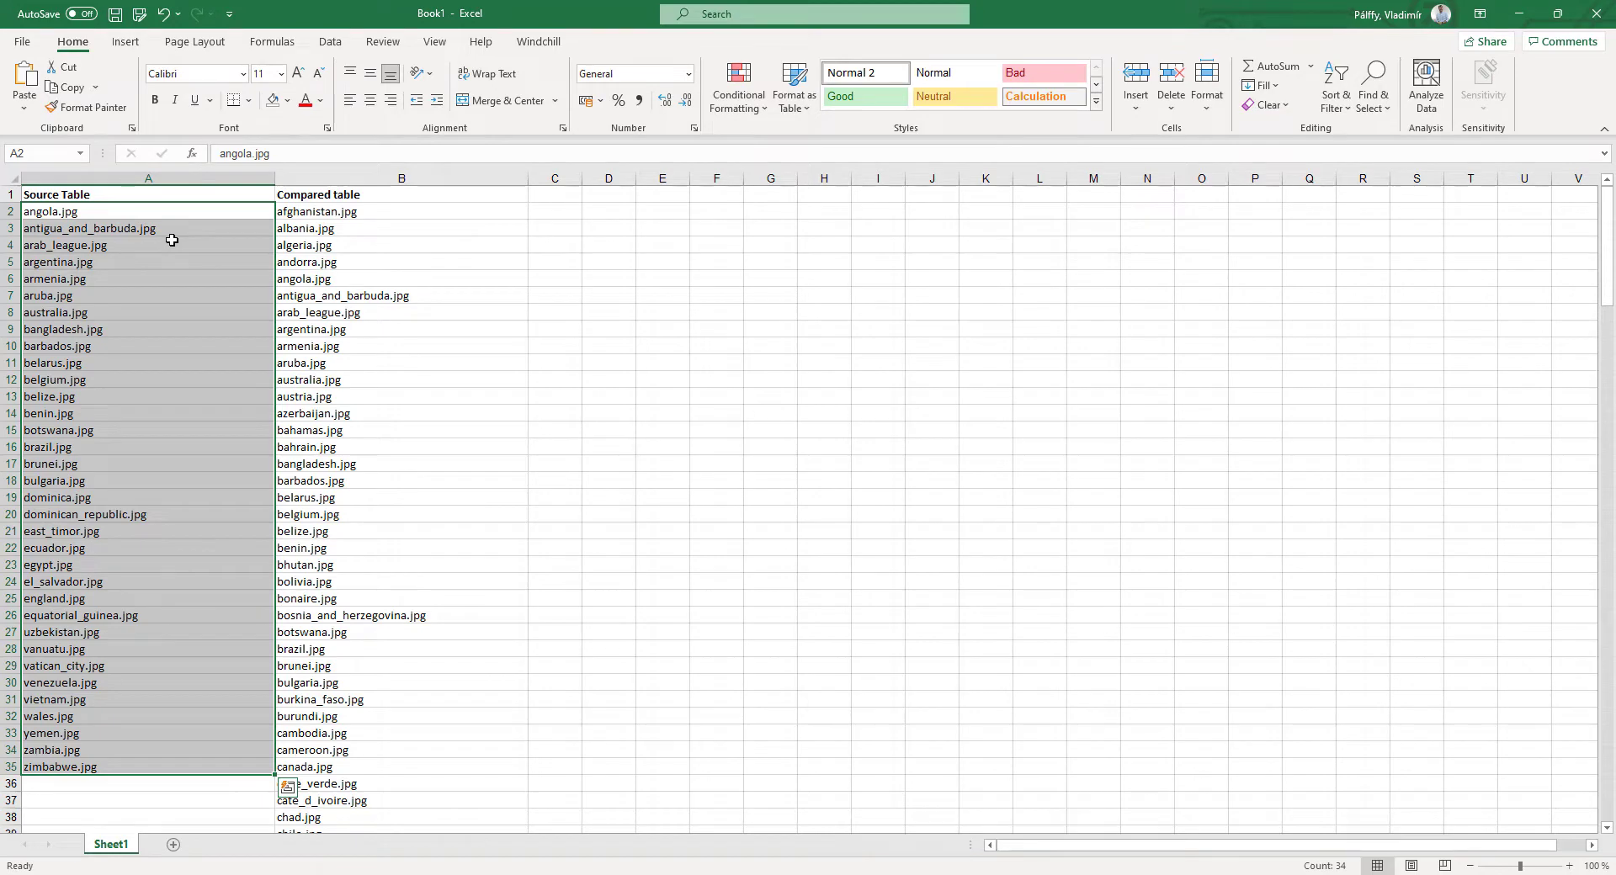
key(Escape)
click(363, 213)
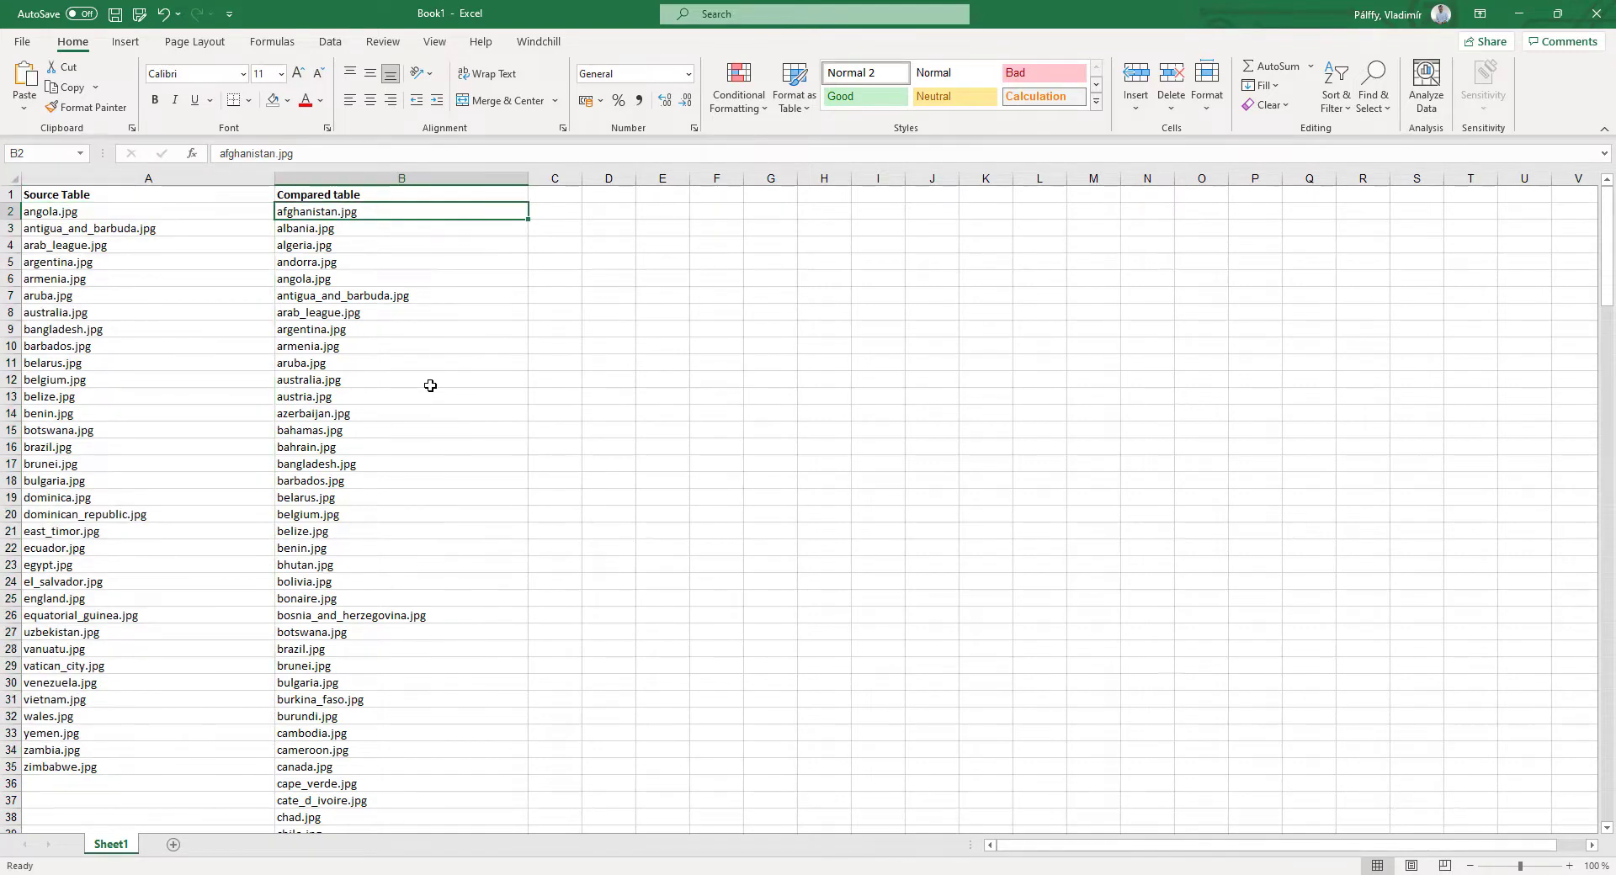
scroll(465, 469, down, 20)
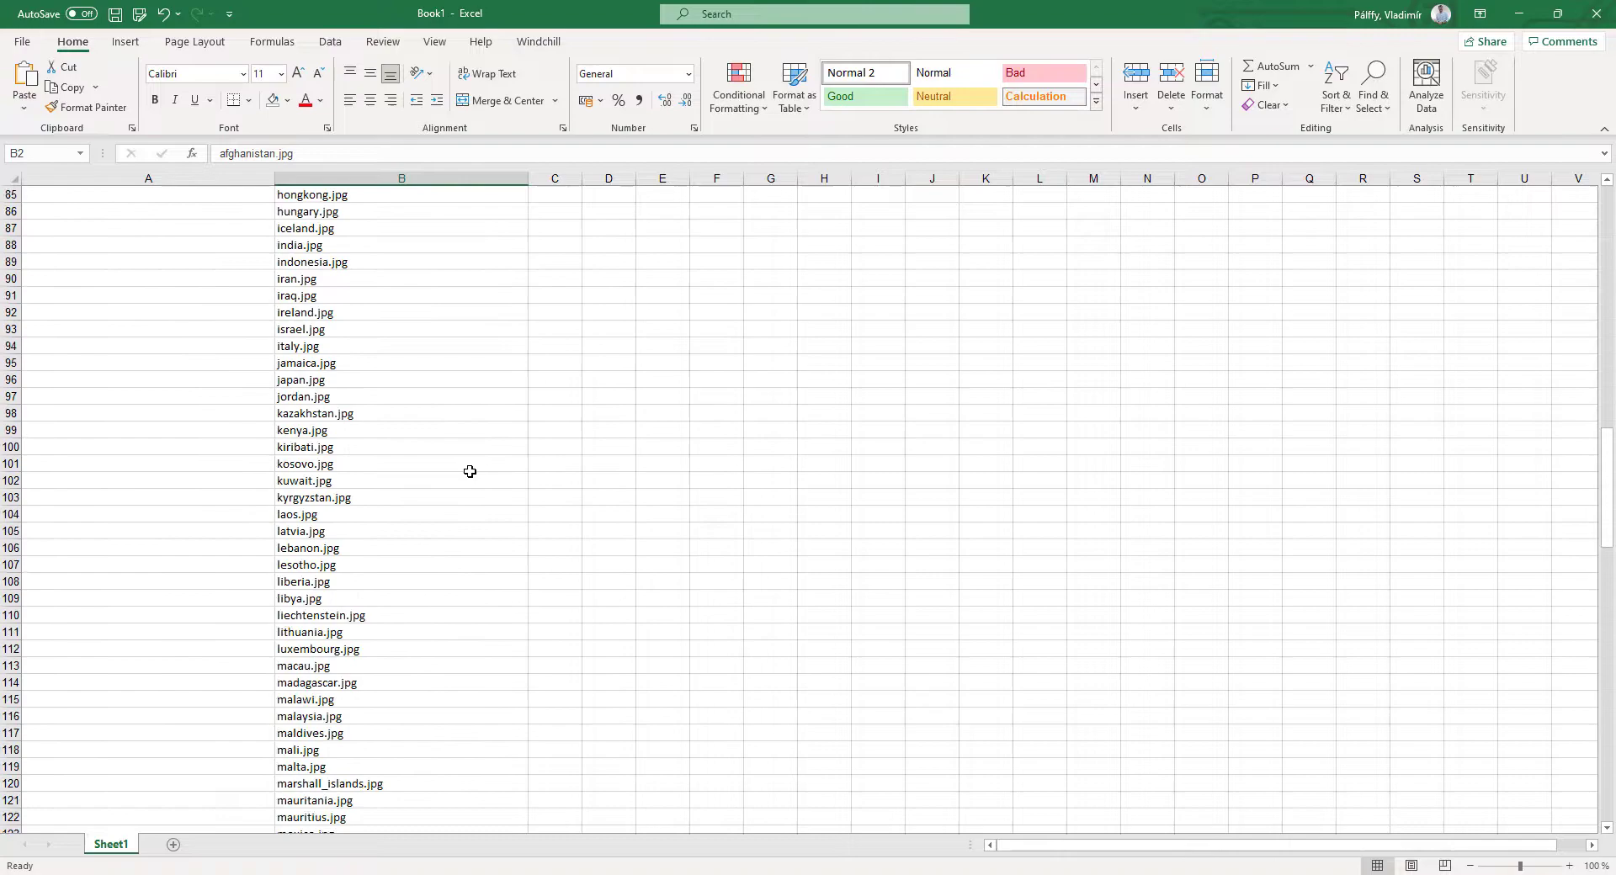
scroll(470, 471, down, 8)
scroll(469, 471, up, 20)
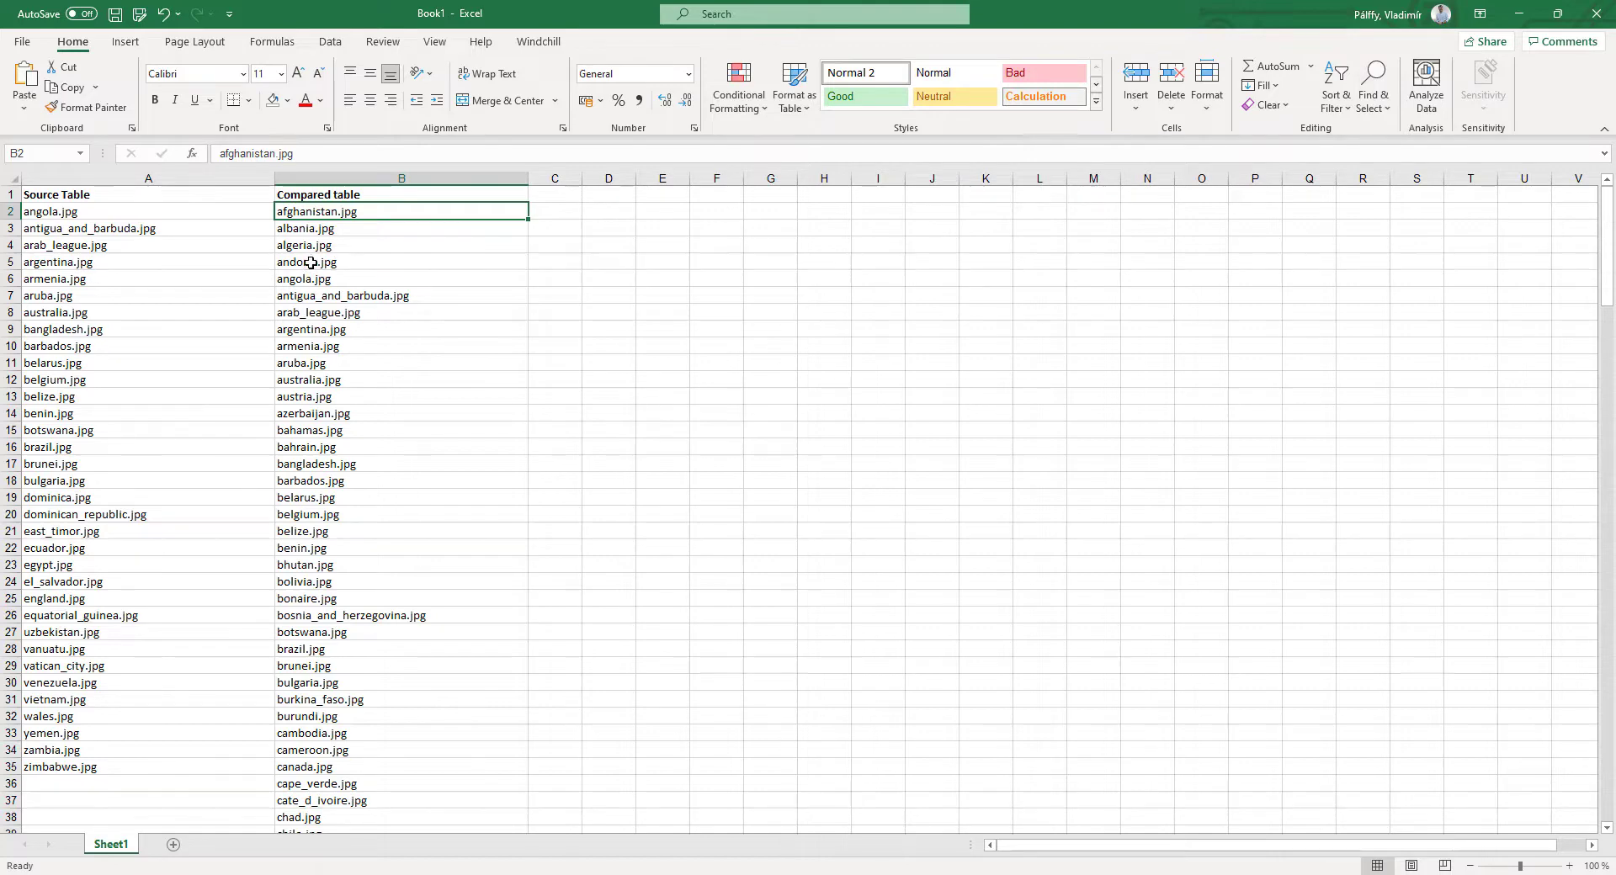
Step: Compare Source Table entries such as argentina.jpg and botswana.jpg with their counterparts in the Compared table column
click(48, 262)
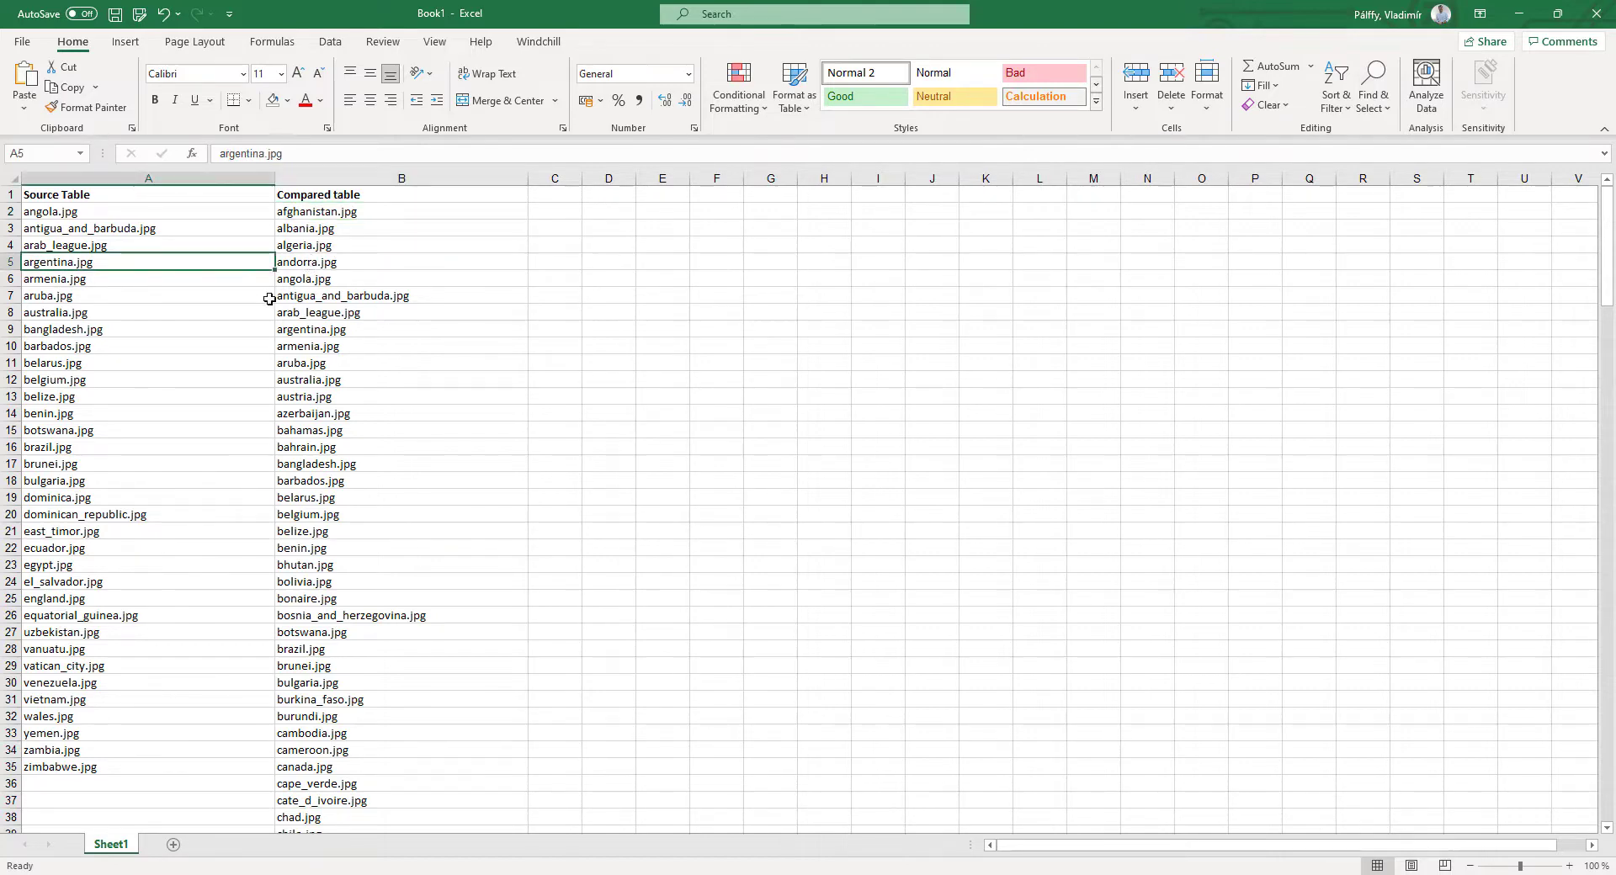
click(298, 329)
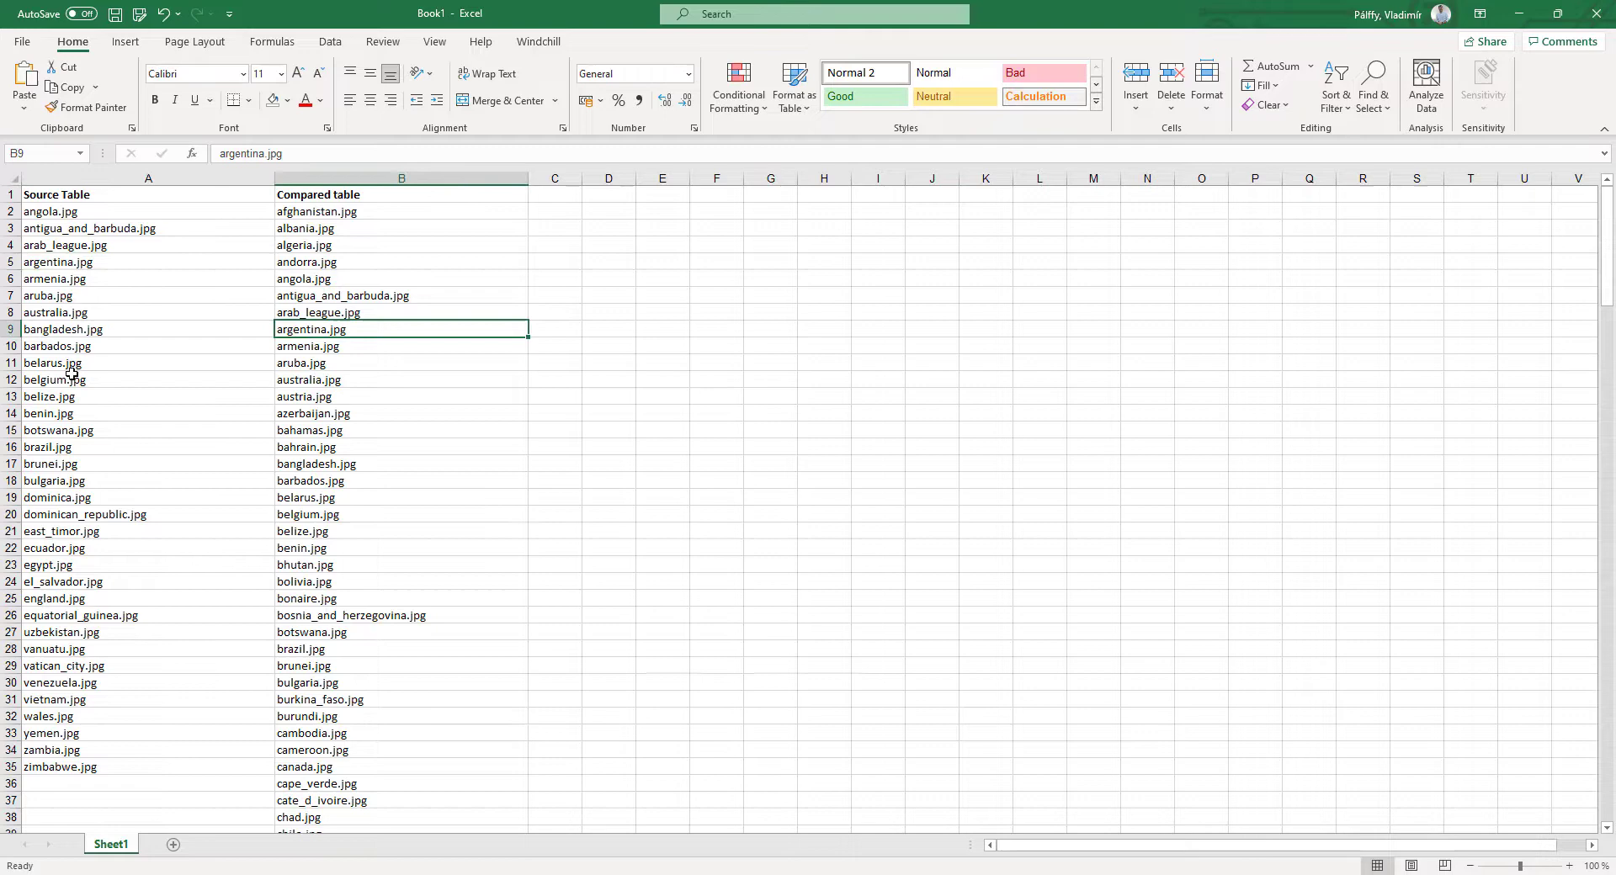
click(48, 432)
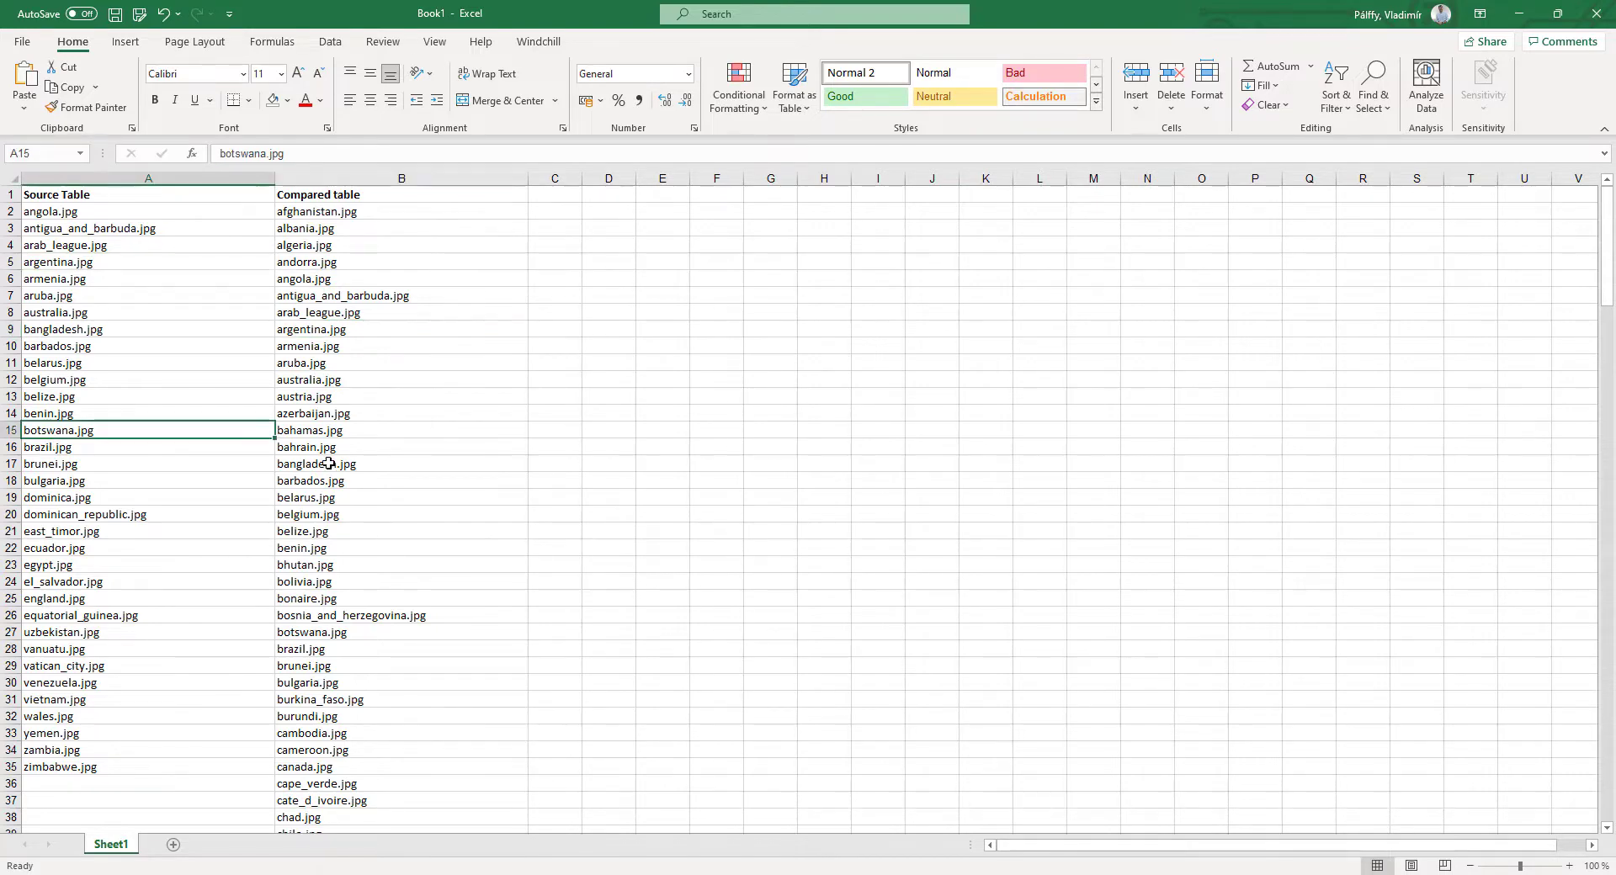
drag(328, 378, 367, 636)
click(56, 767)
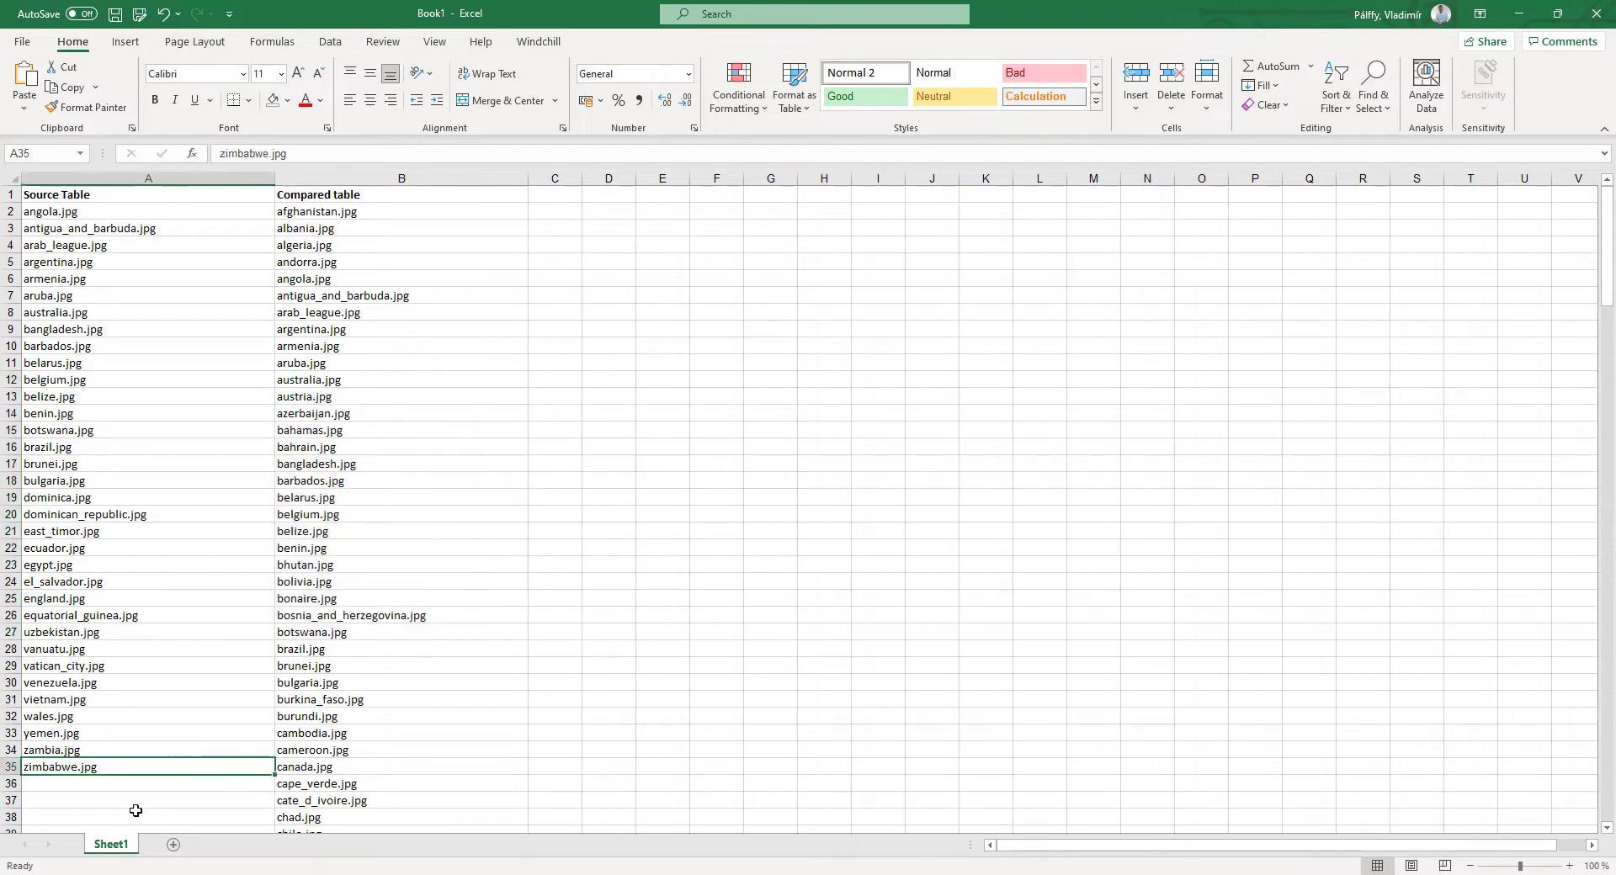
scroll(447, 650, down, 12)
scroll(447, 650, down, 20)
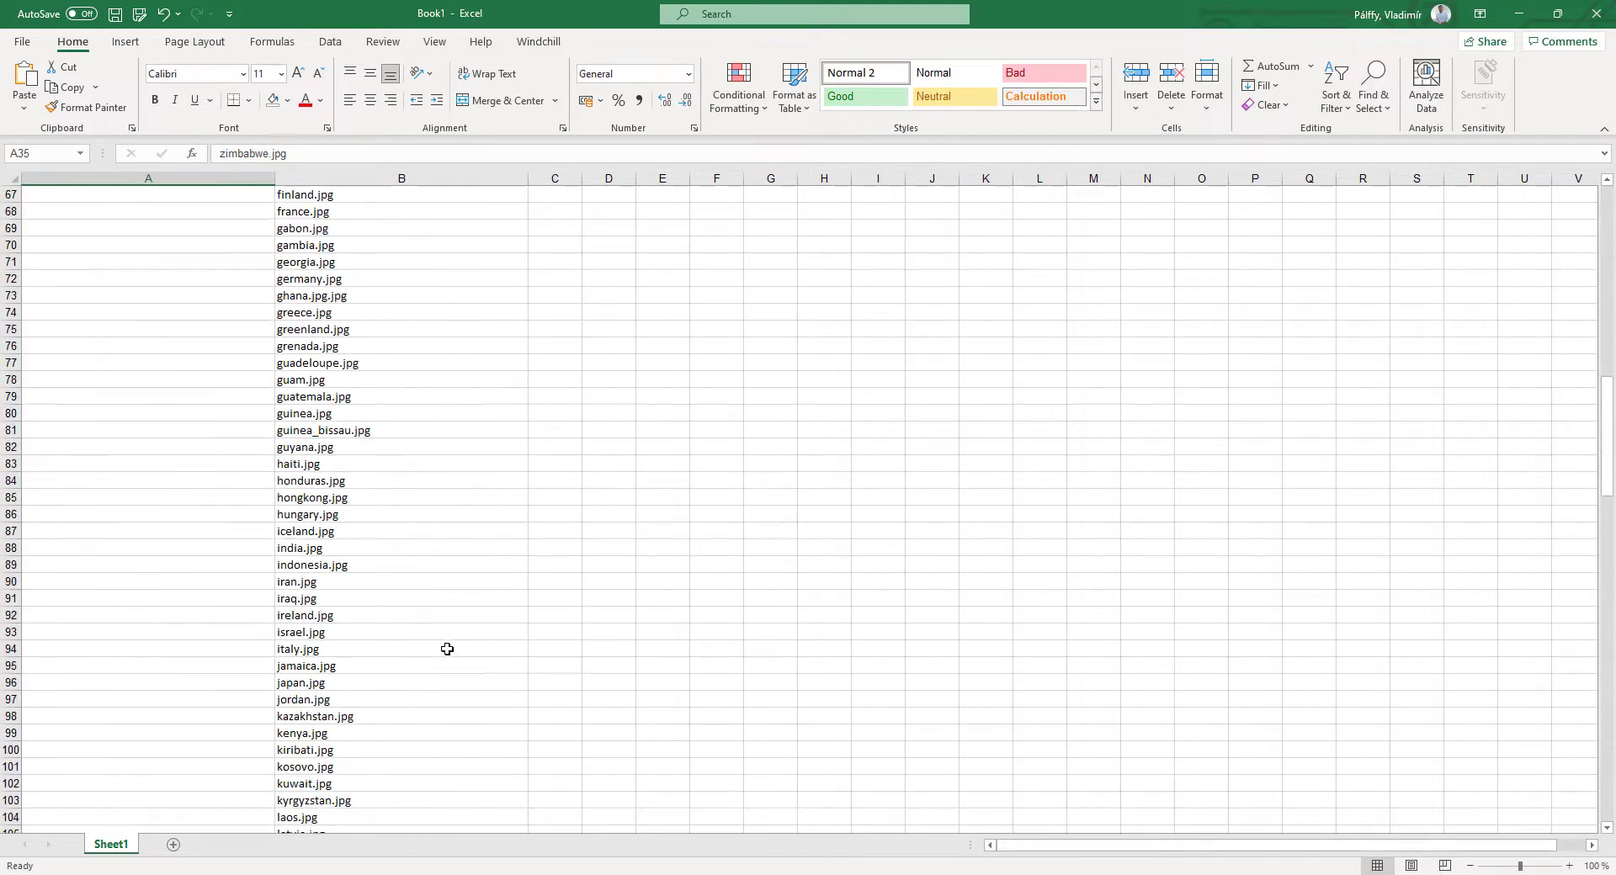
scroll(449, 648, up, 20)
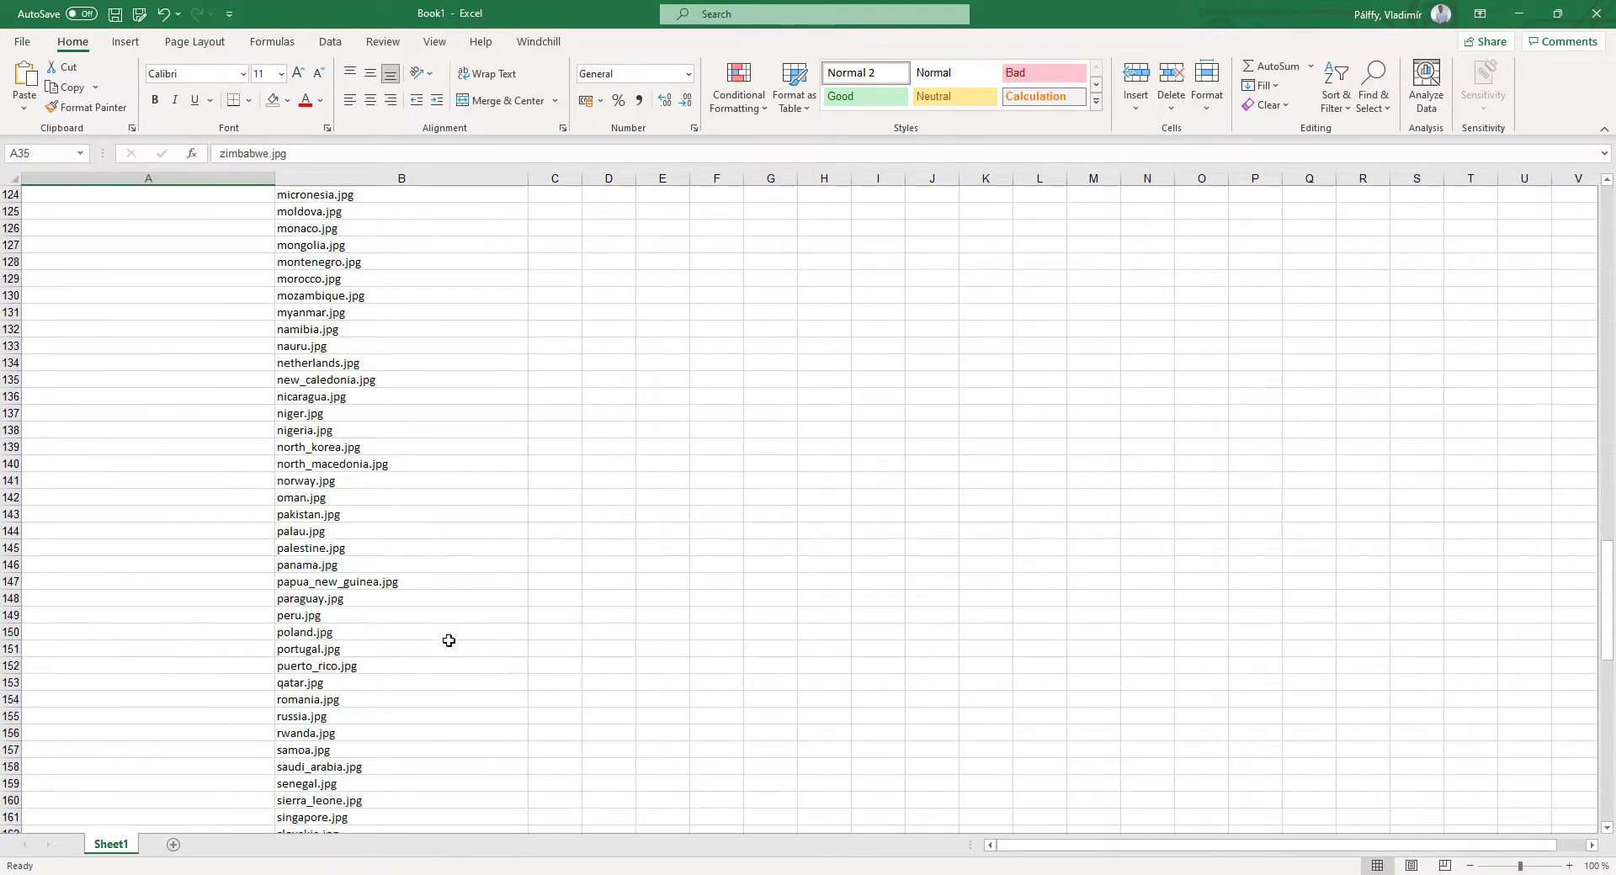
scroll(455, 538, up, 9)
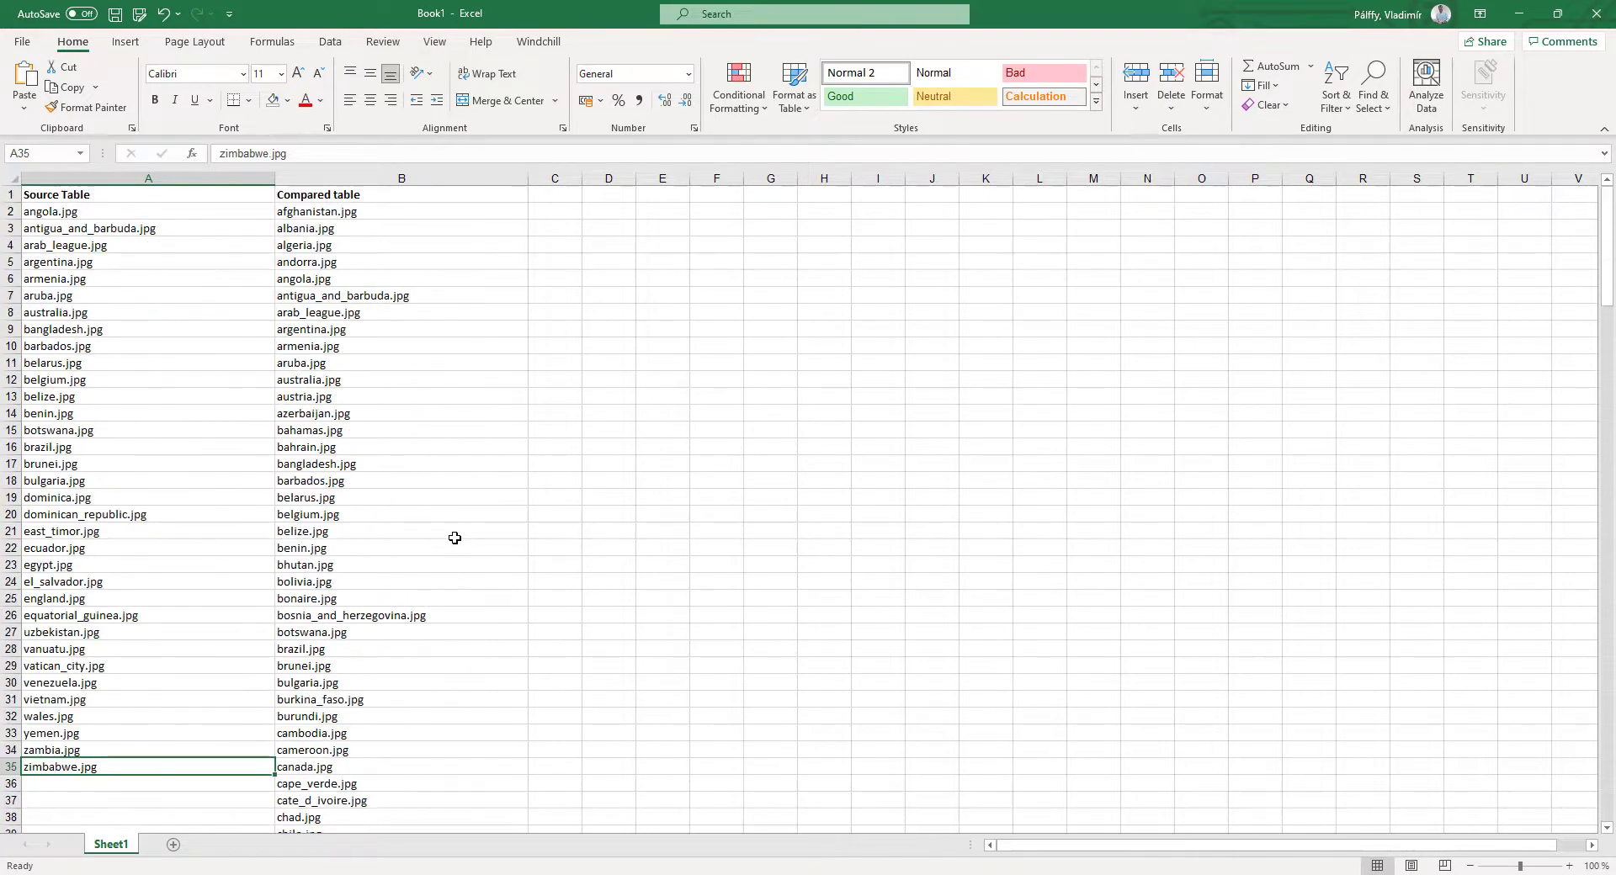
scroll(454, 538, down, 2)
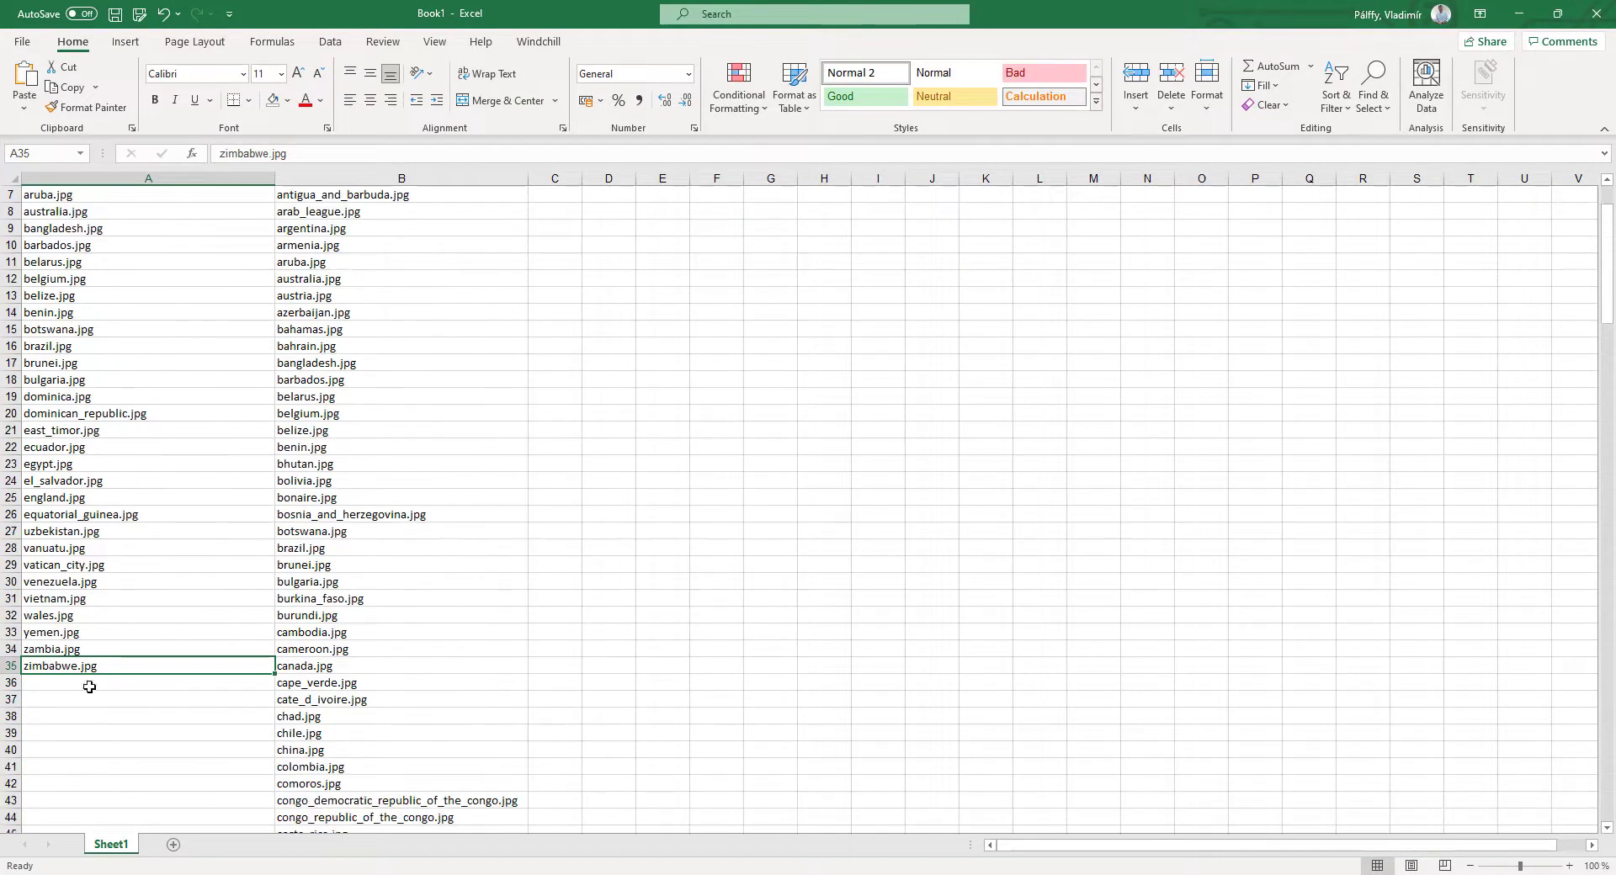
click(58, 684)
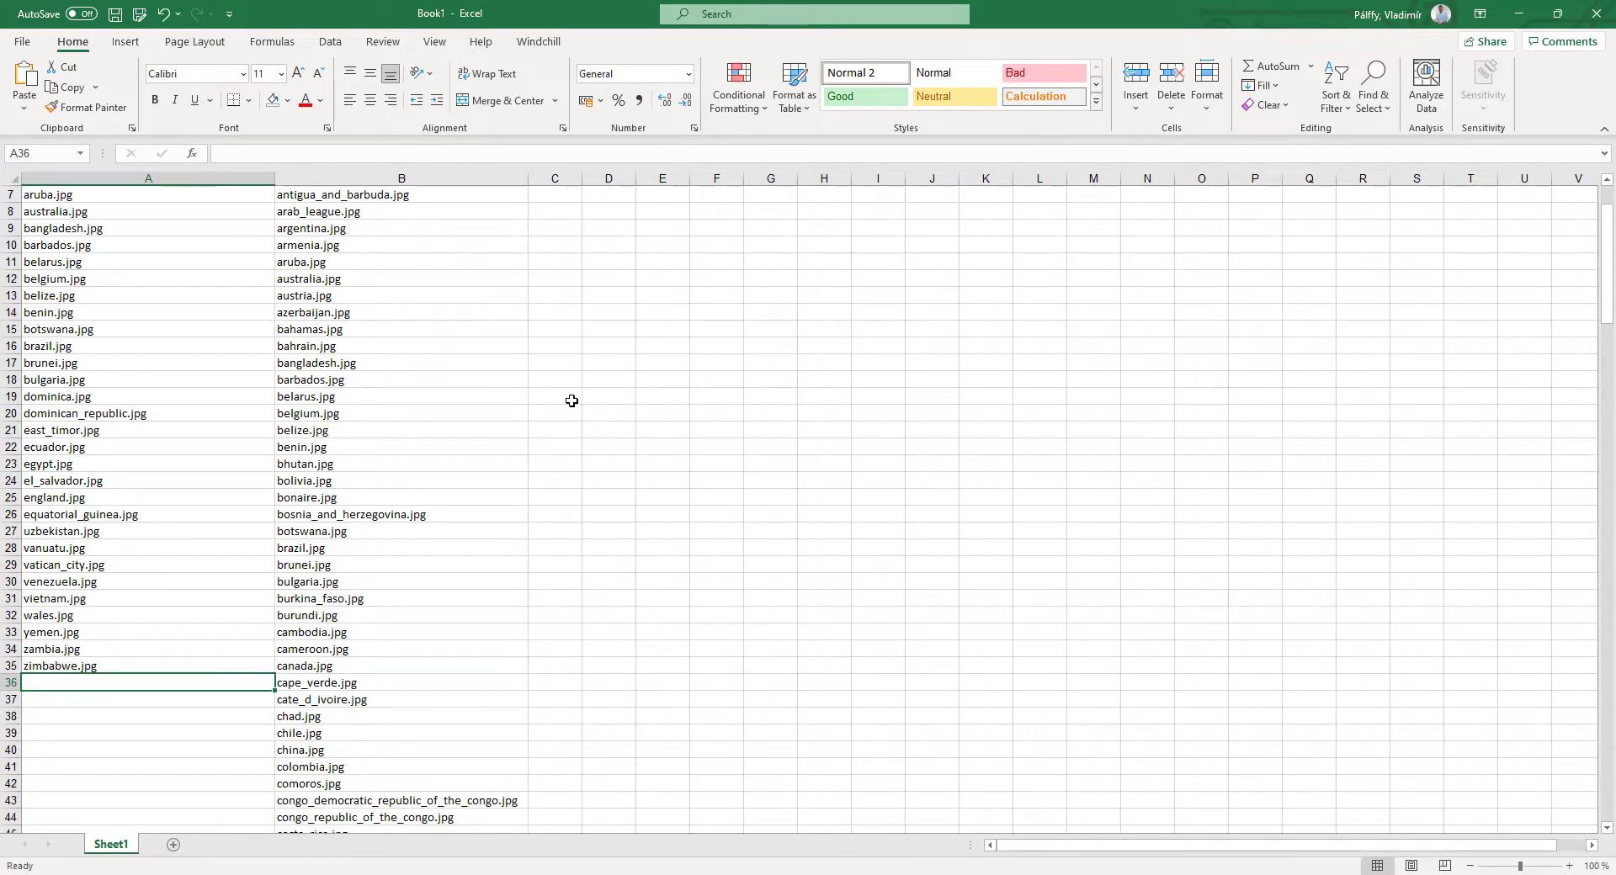
drag(552, 377, 545, 584)
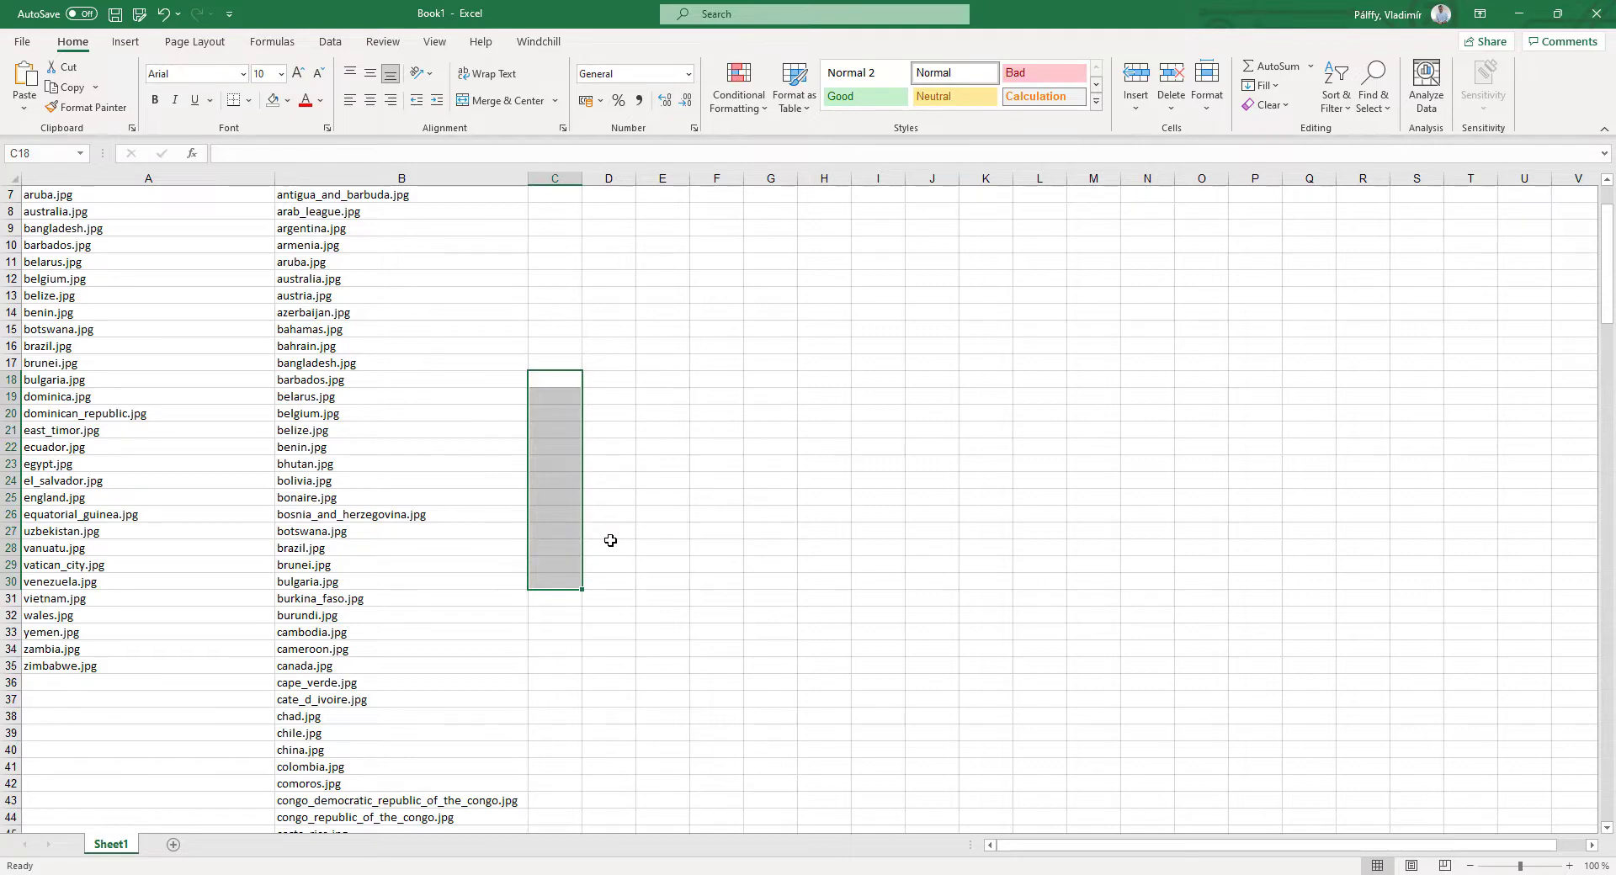
scroll(620, 498, up, 2)
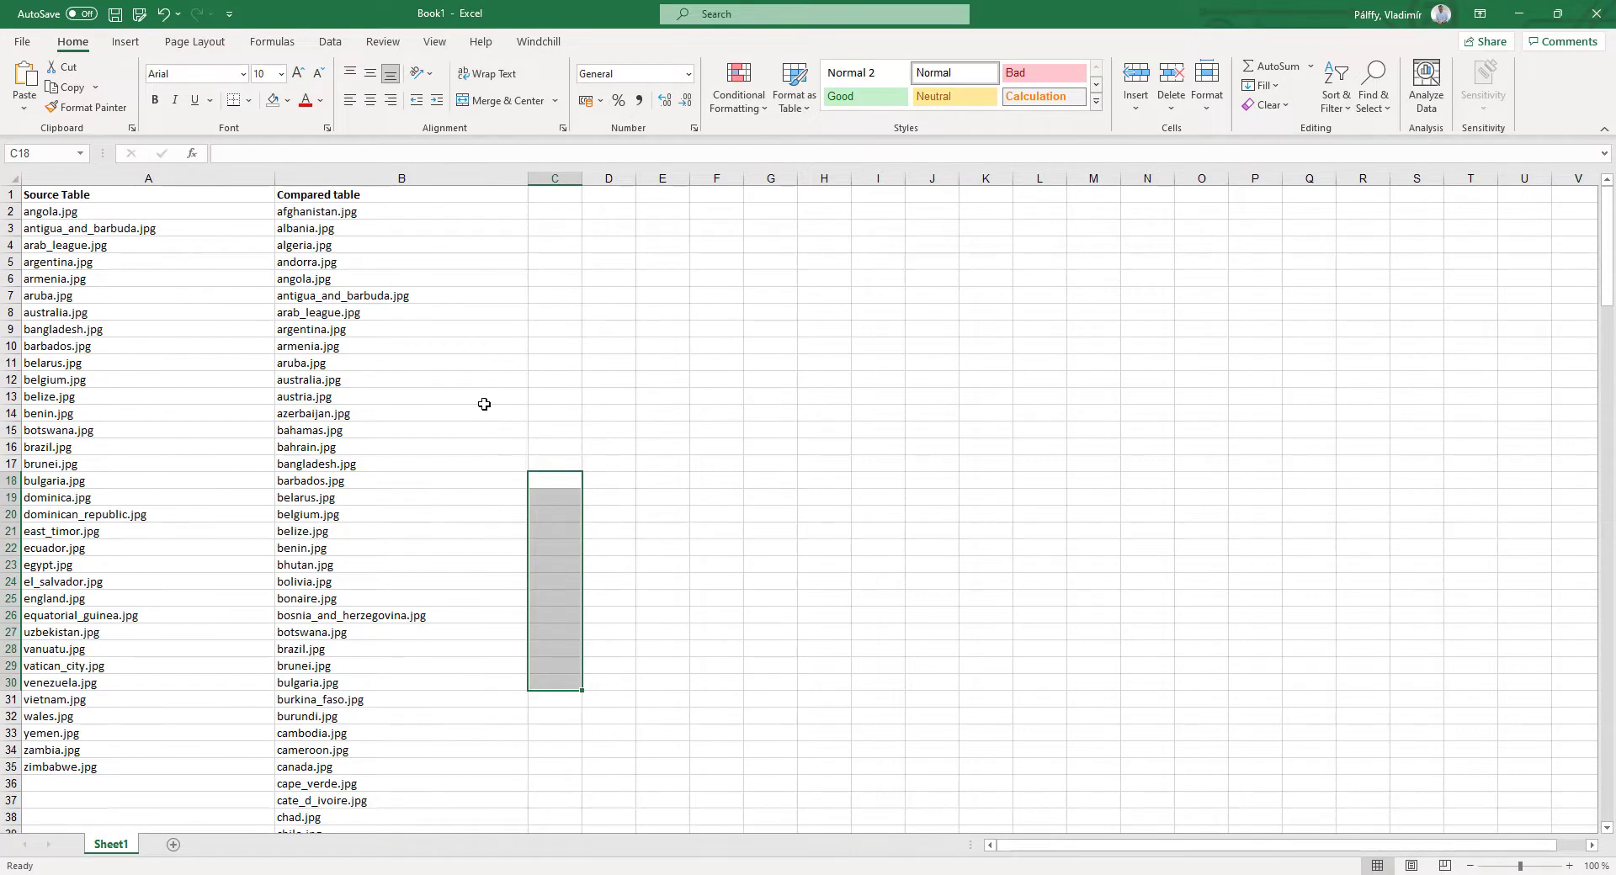
click(665, 408)
Step: Enter the heading "Final" in cell C1, beside the Compared table heading
click(559, 197)
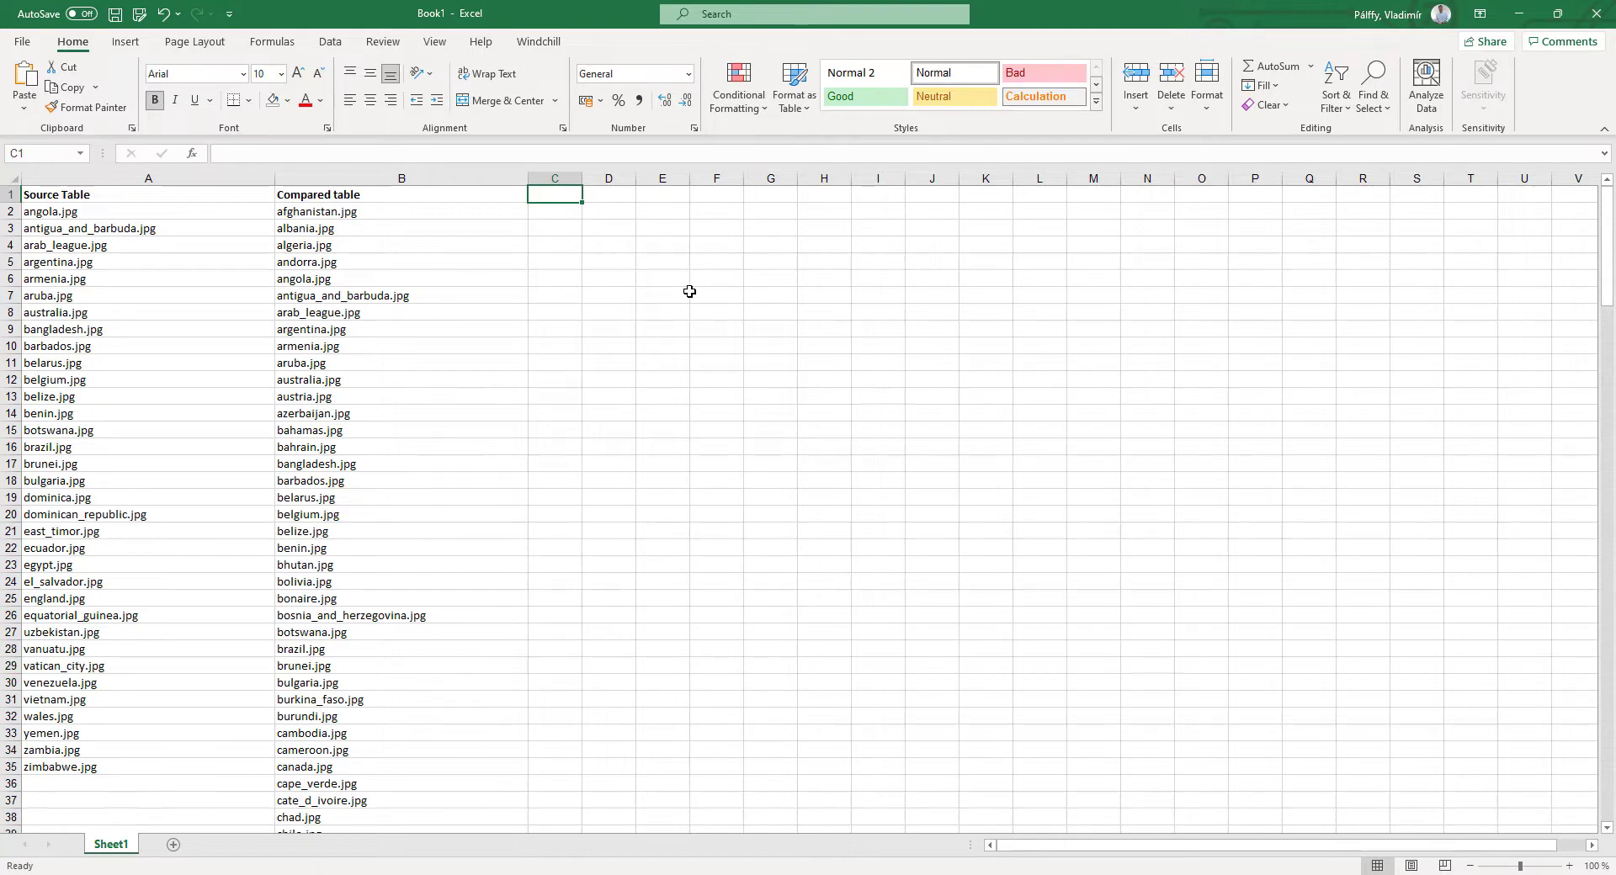
text(Final)
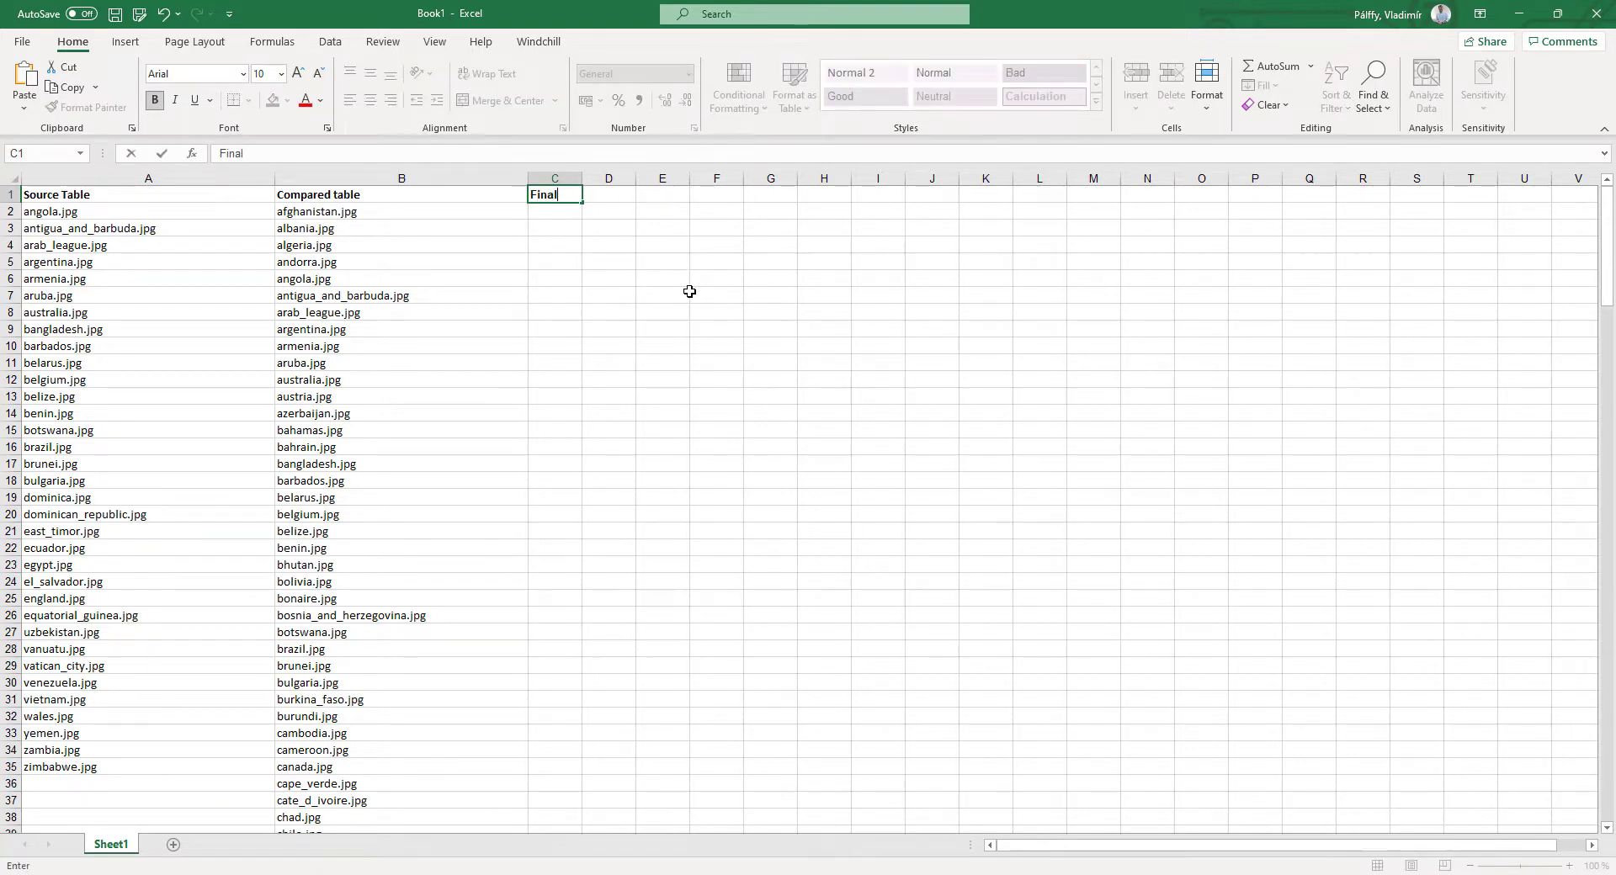
key(Return)
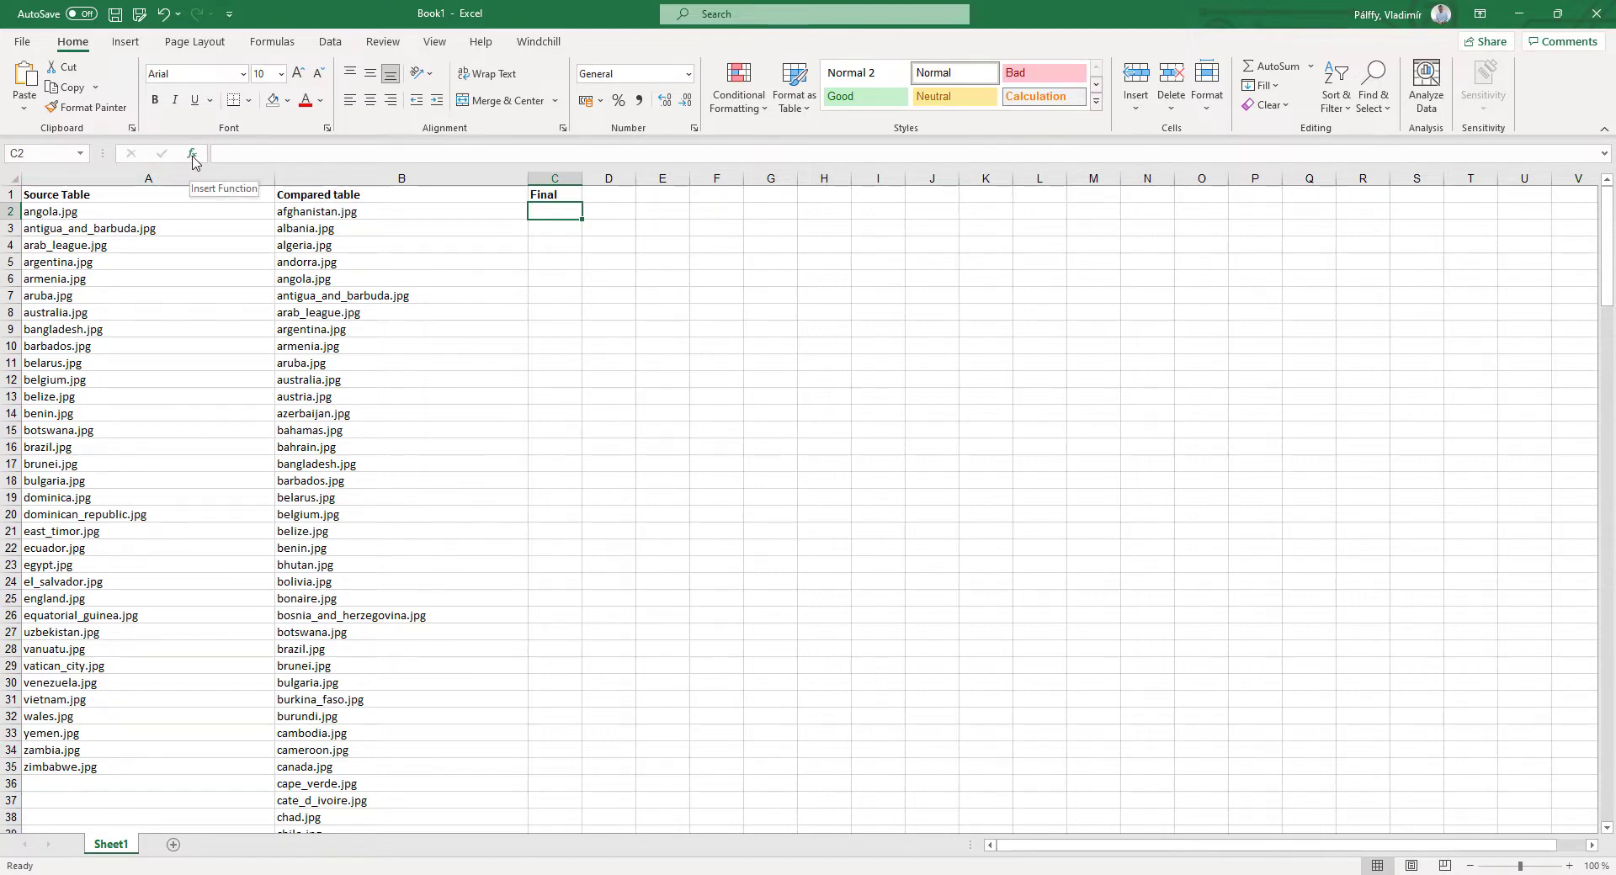
Step: Search all function categories for "coun" and insert the COUNTIF function in cell C2
click(193, 156)
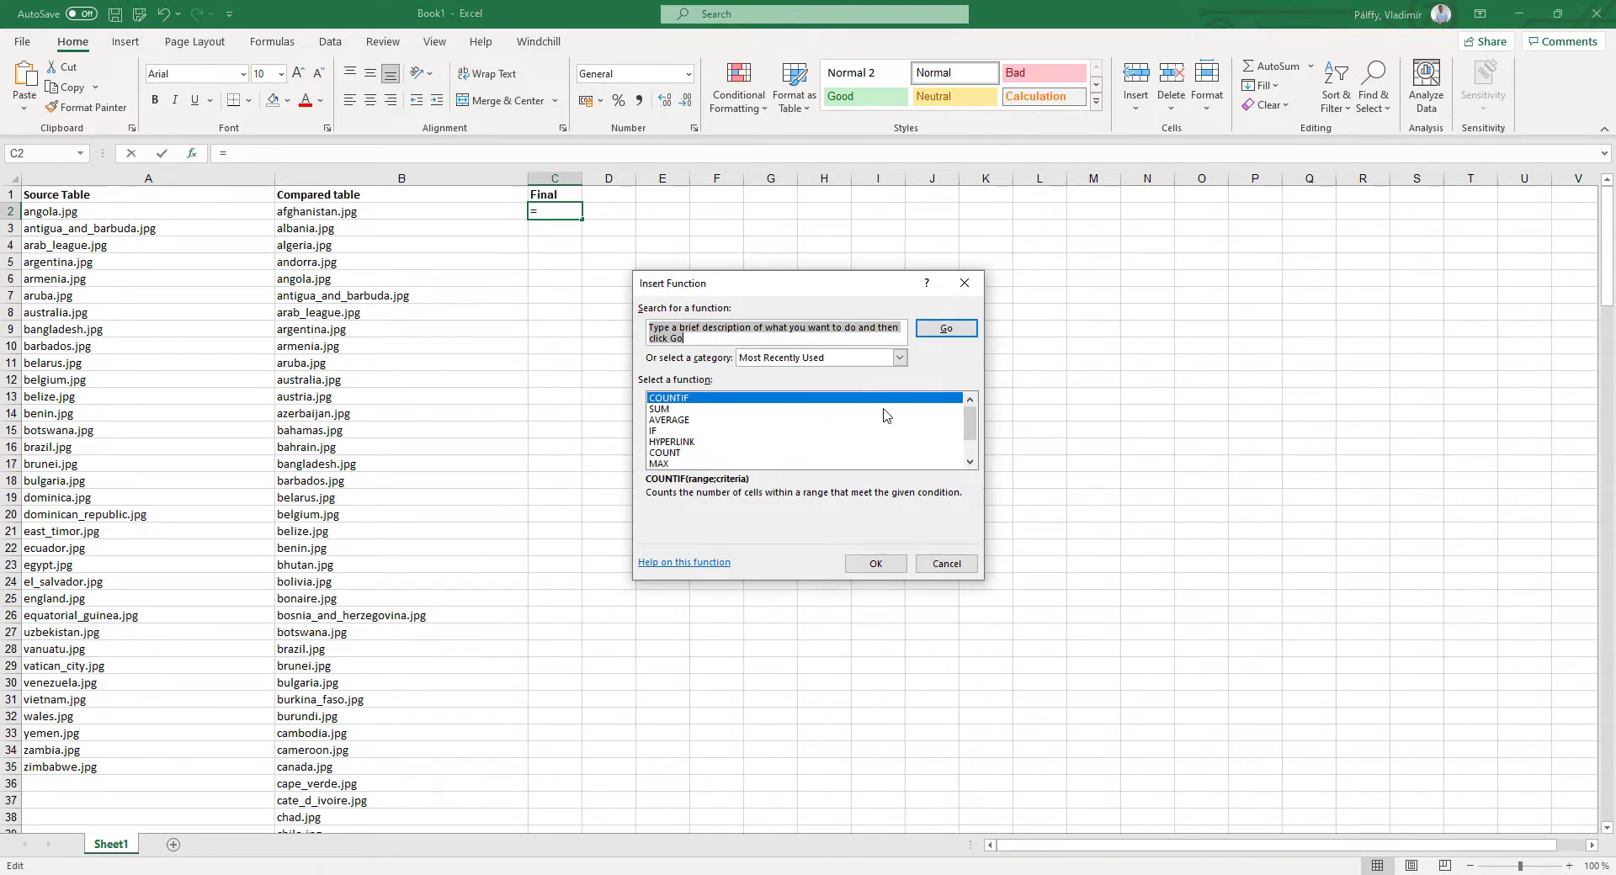
click(899, 358)
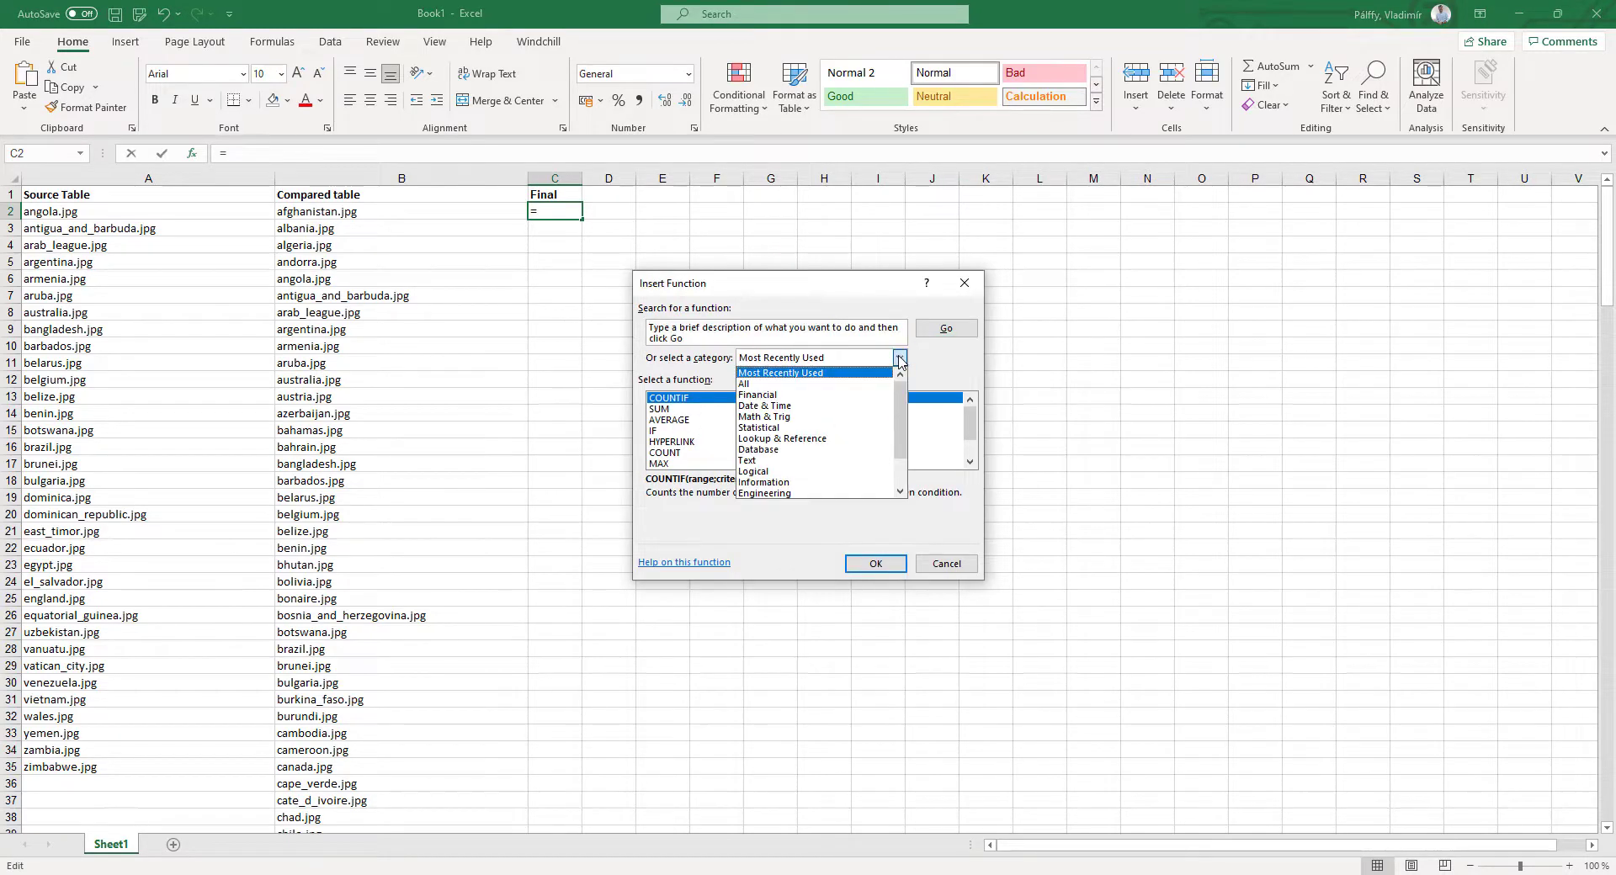
click(752, 387)
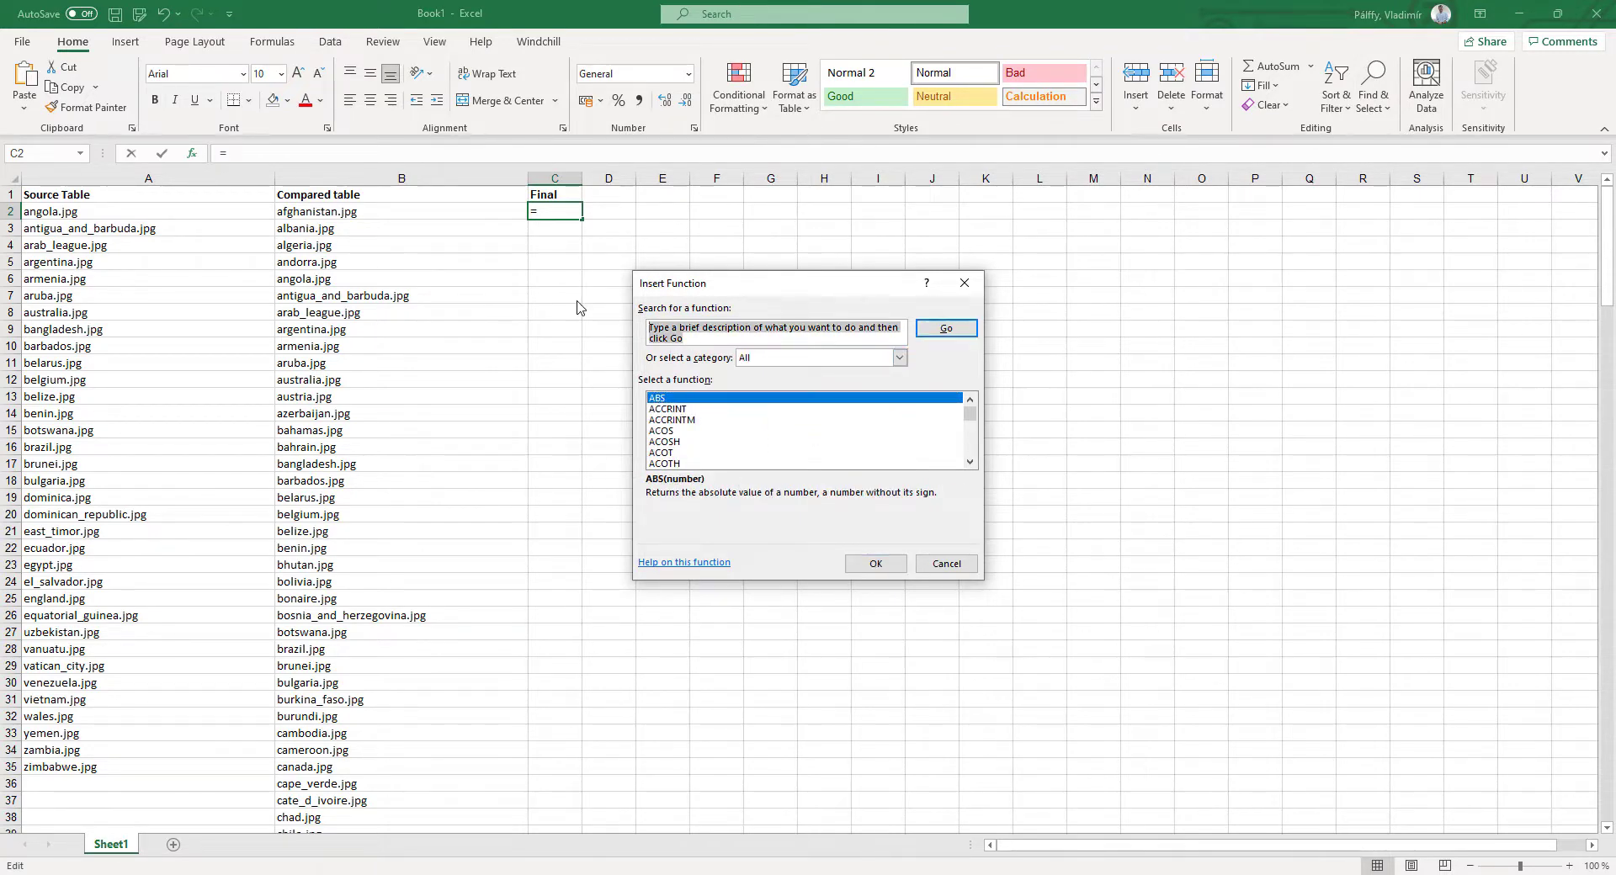
text(coun)
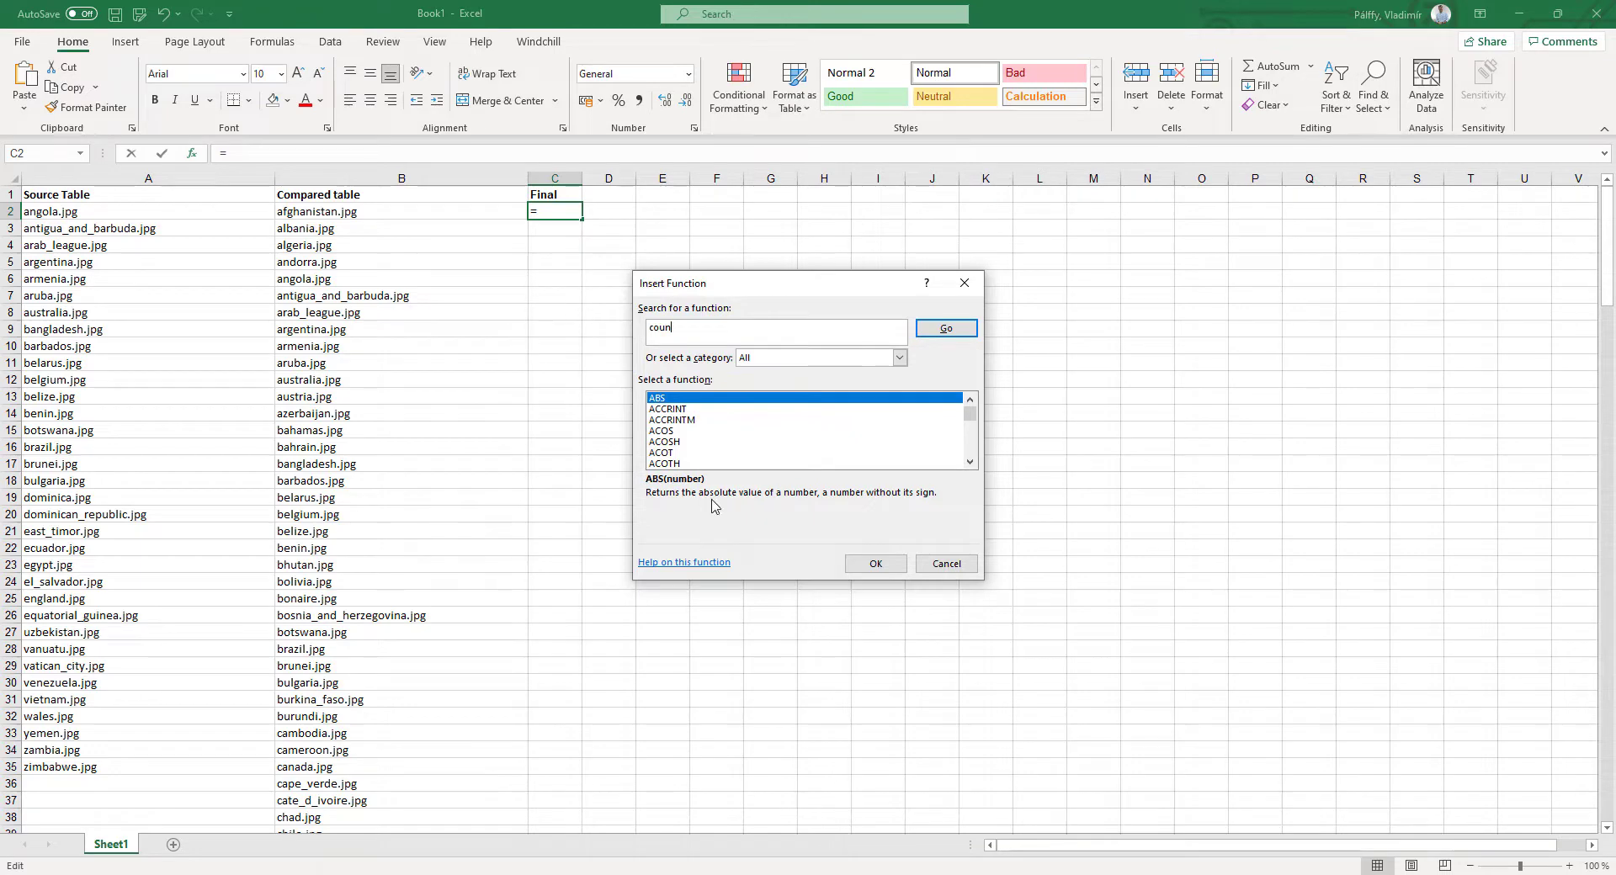
click(940, 328)
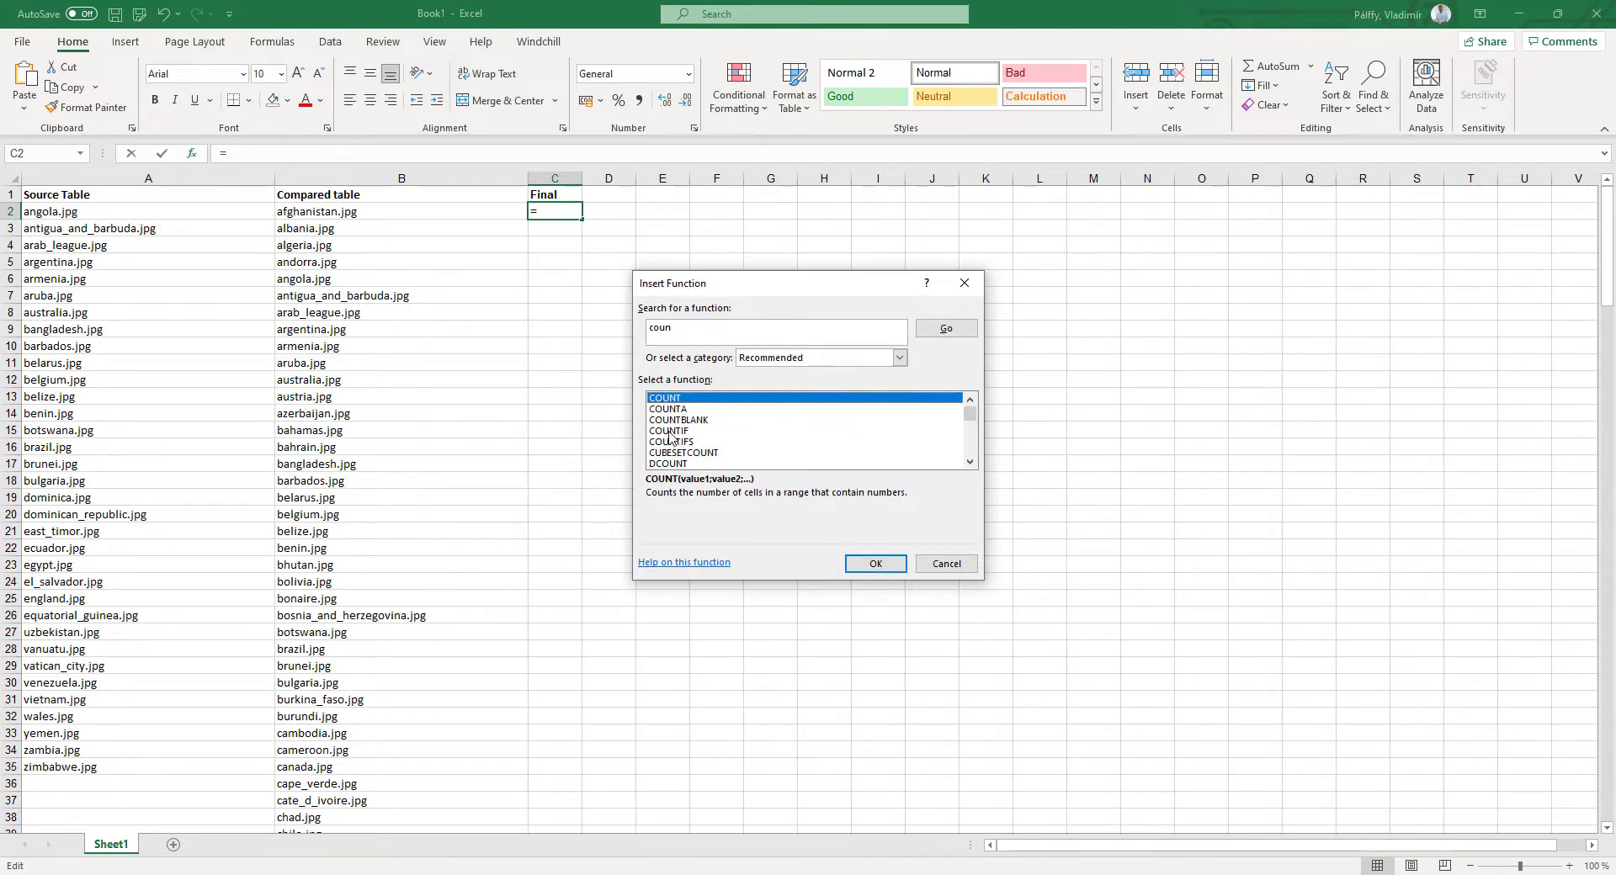
click(667, 431)
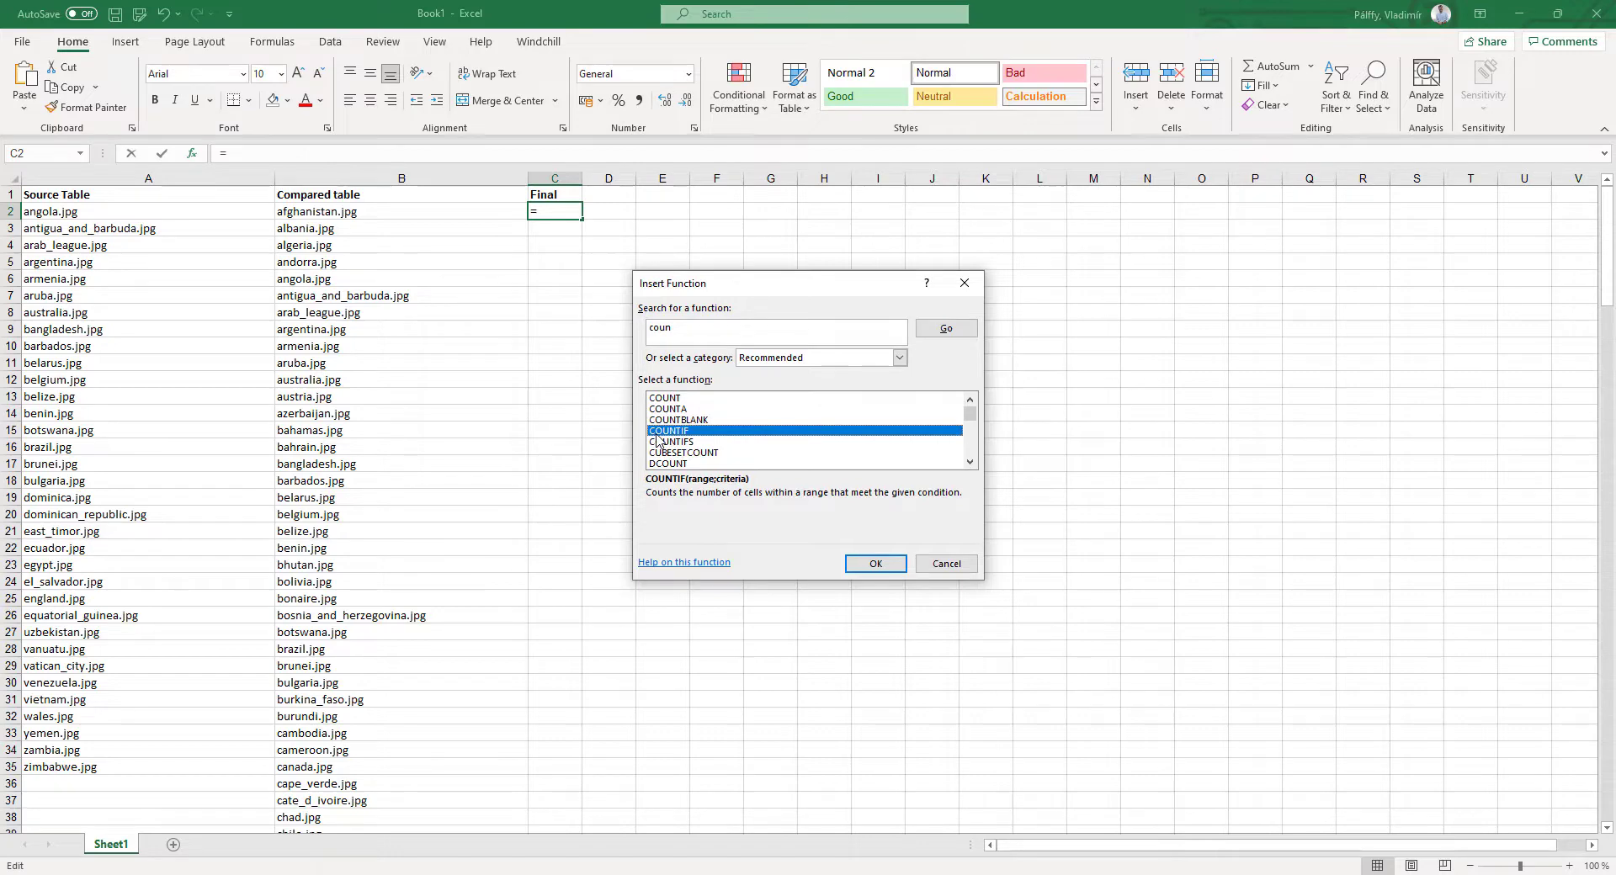
click(873, 564)
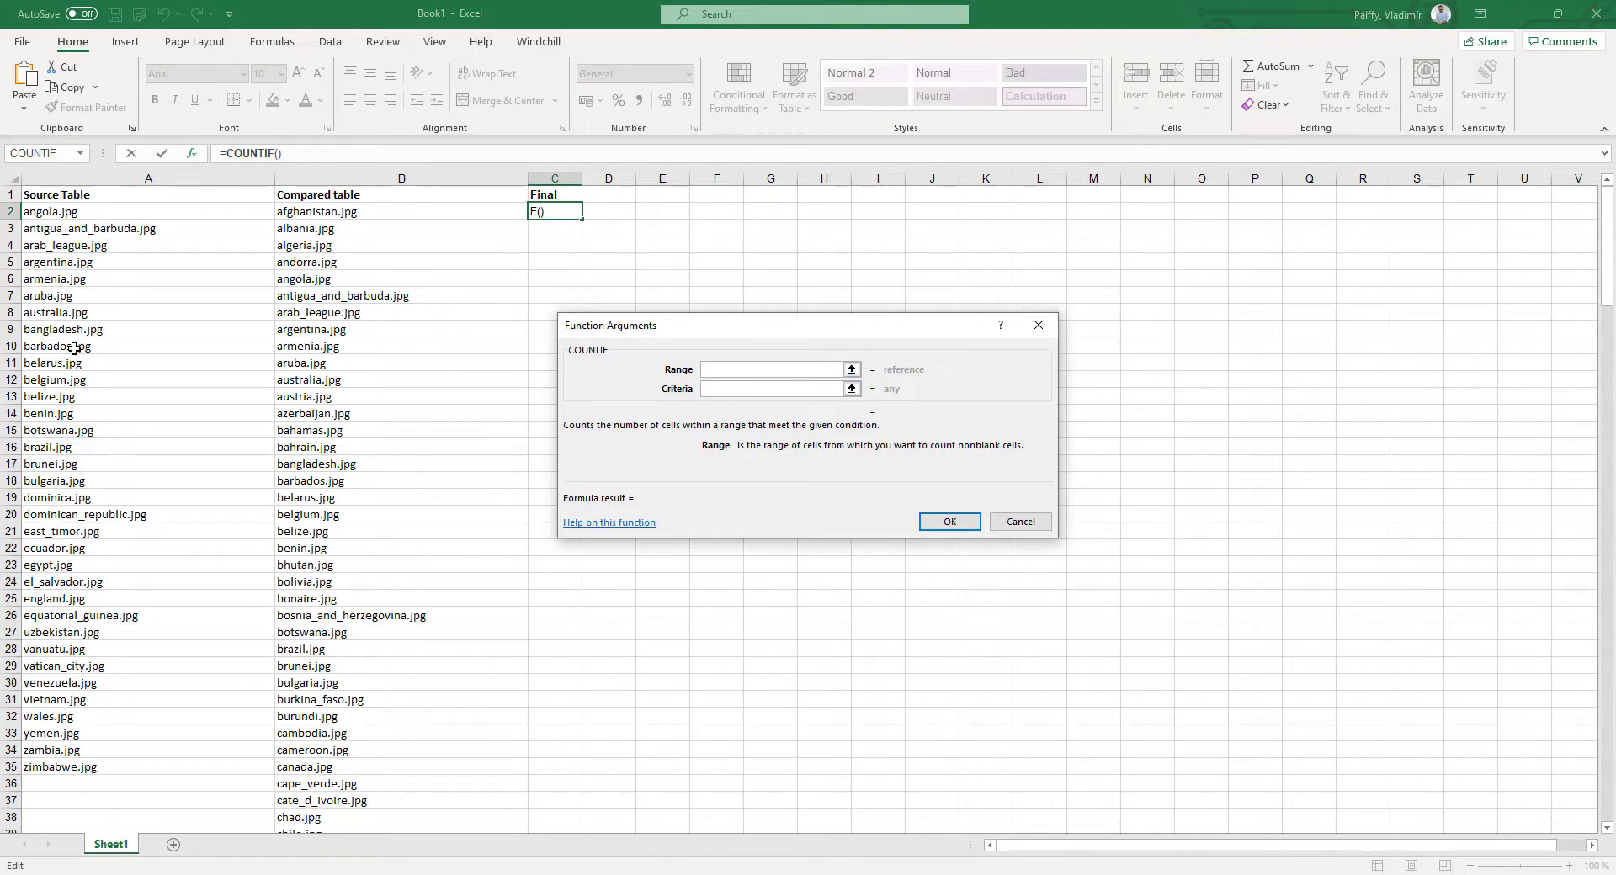
Step: Set the COUNTIF range to A2:A88 and its criteria to B2, and apply the function
drag(56, 216, 90, 726)
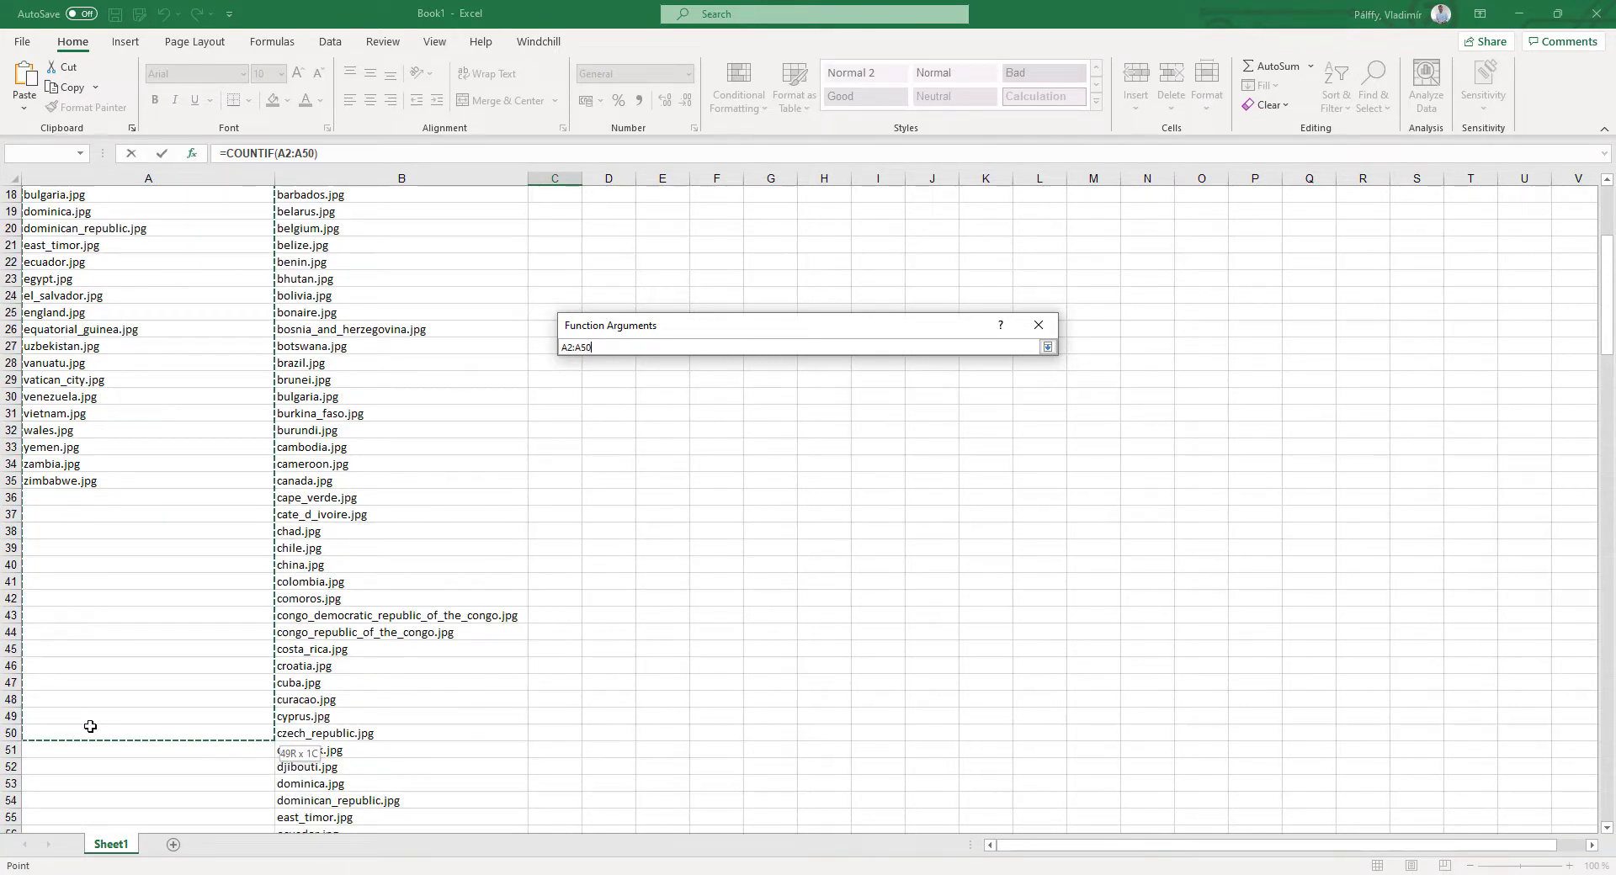
drag(90, 727, 85, 778)
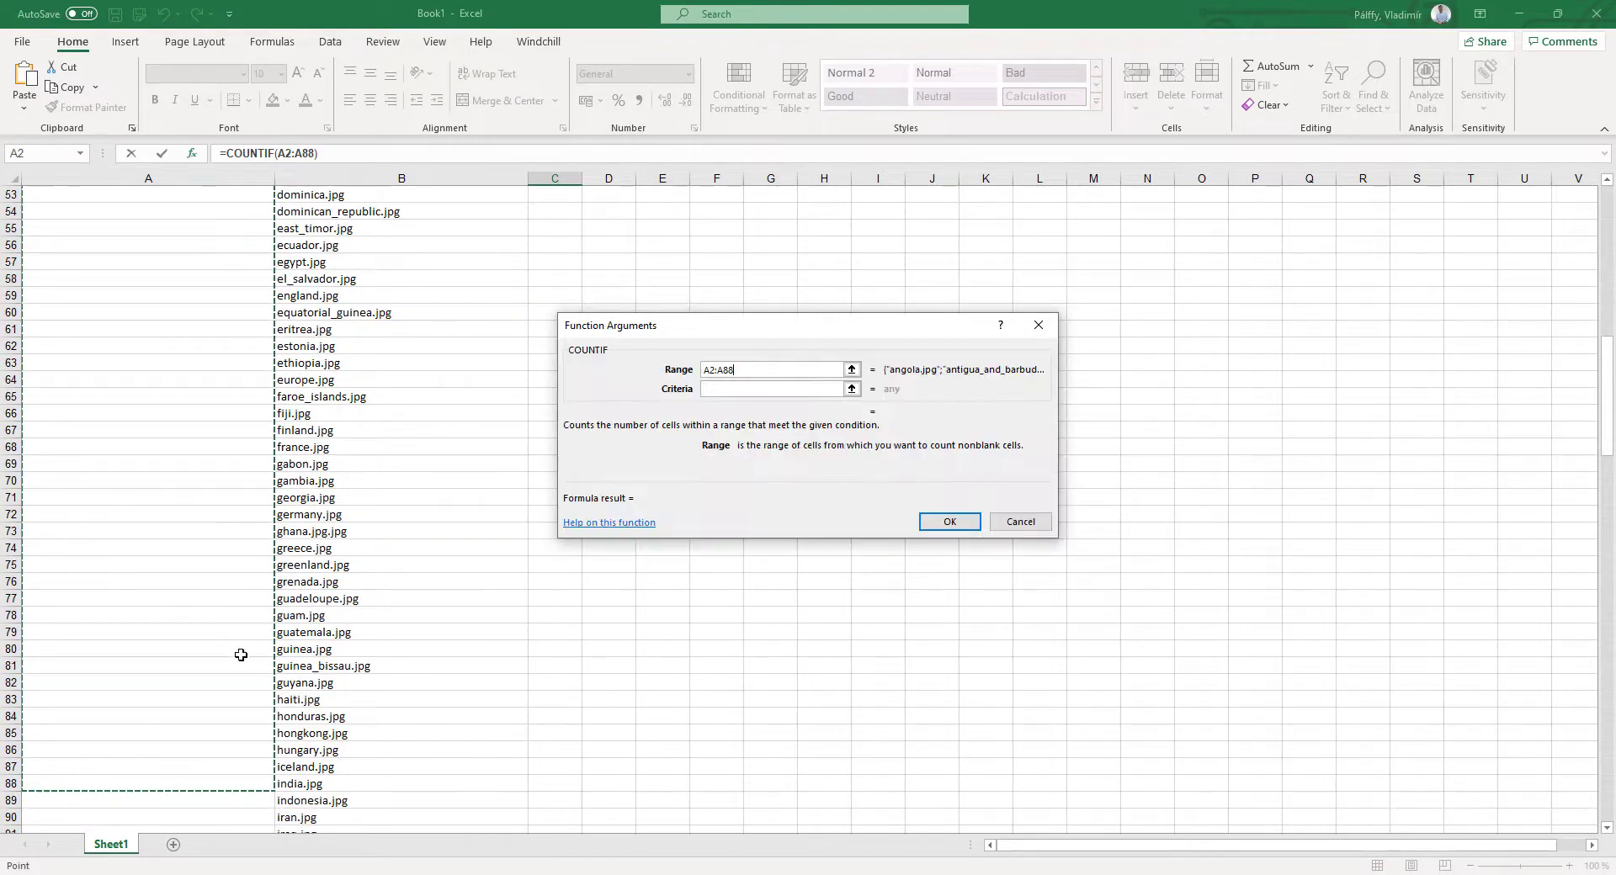
click(722, 391)
scroll(426, 318, up, 17)
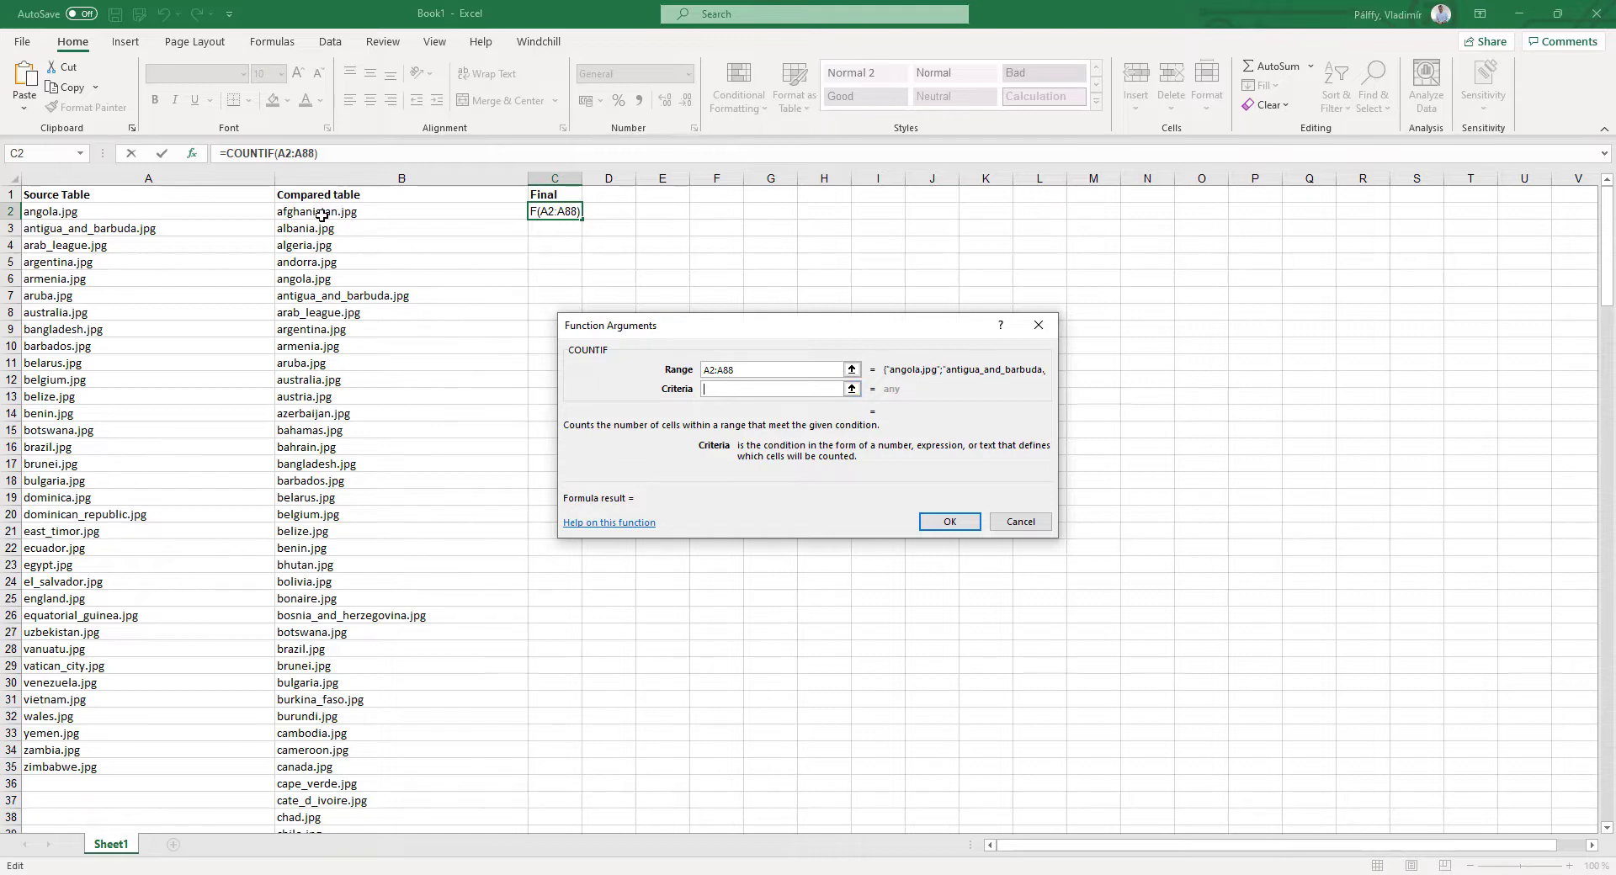
click(322, 213)
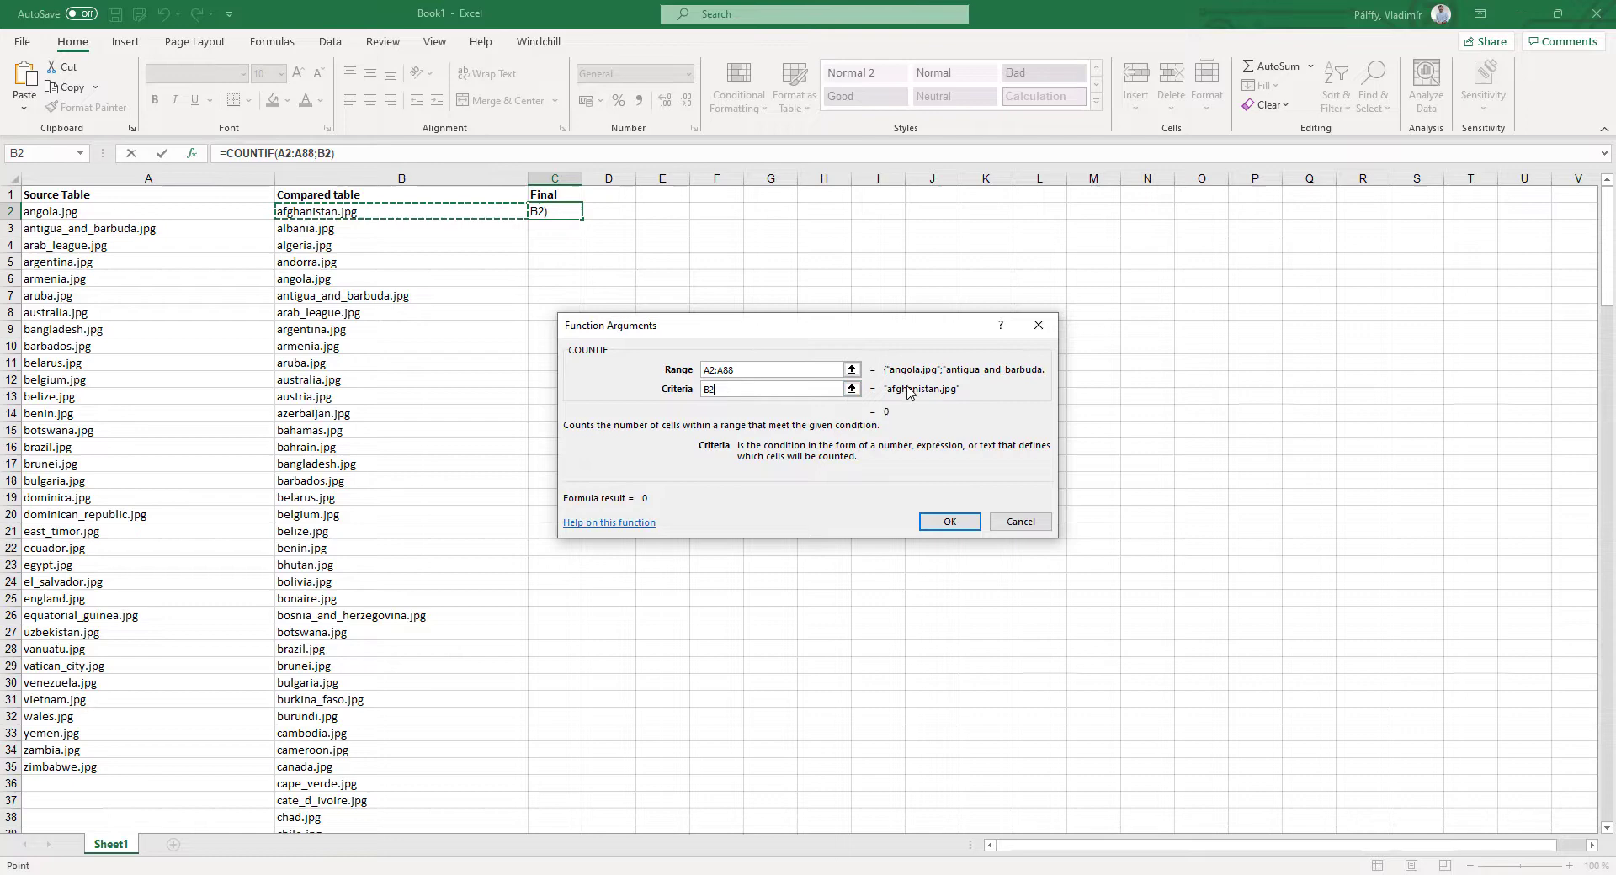
click(946, 527)
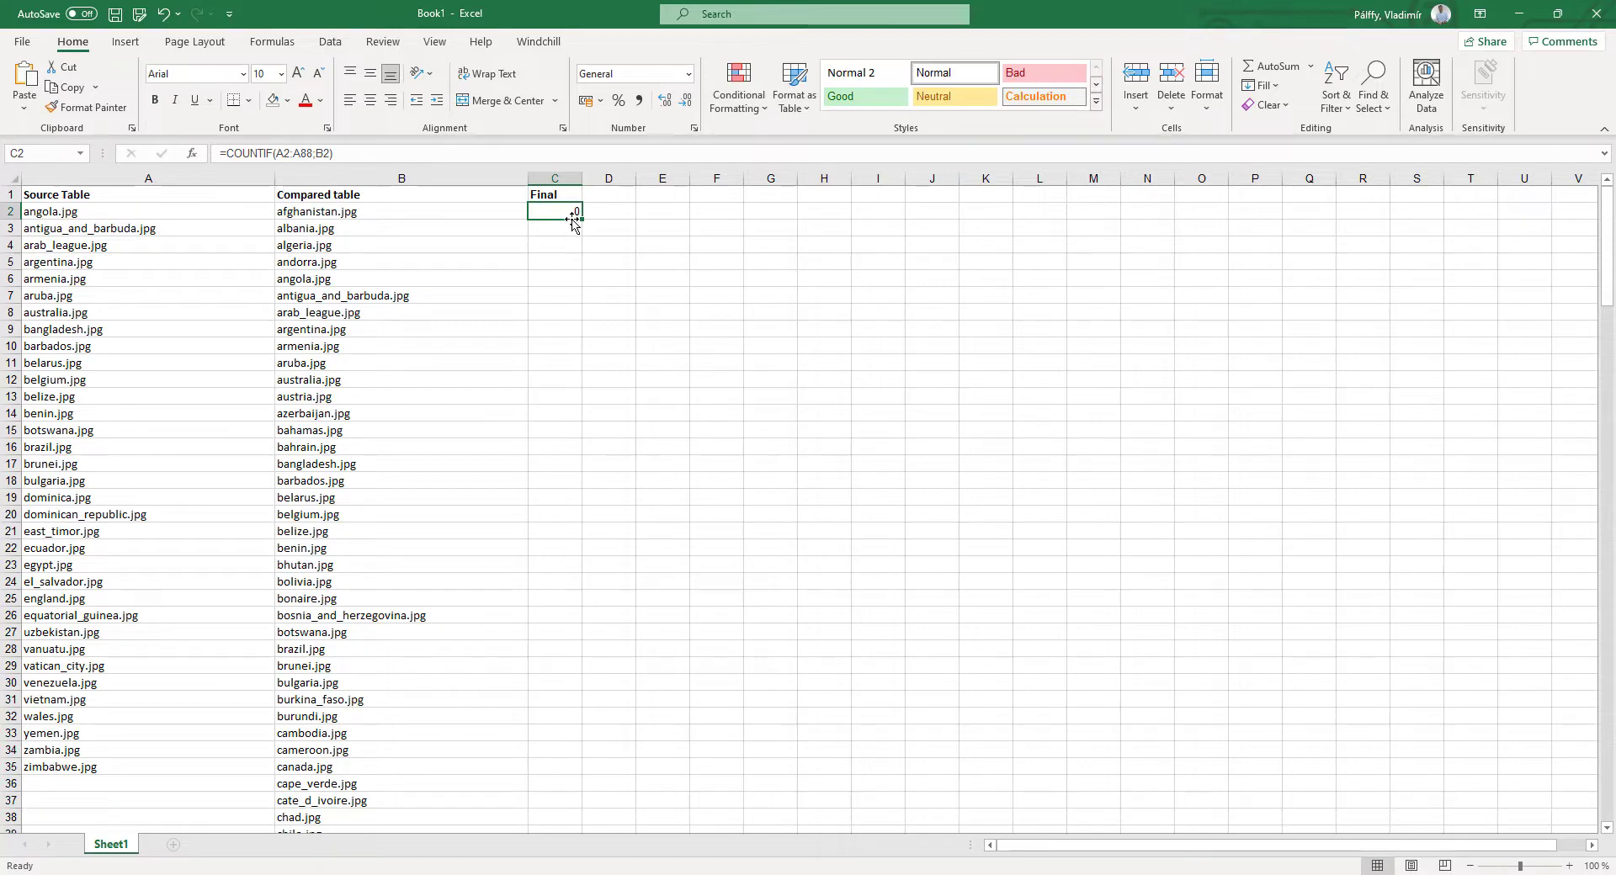
Step: Append >0 to the COUNTIF formula in cell C2 so it returns a logical value
click(377, 154)
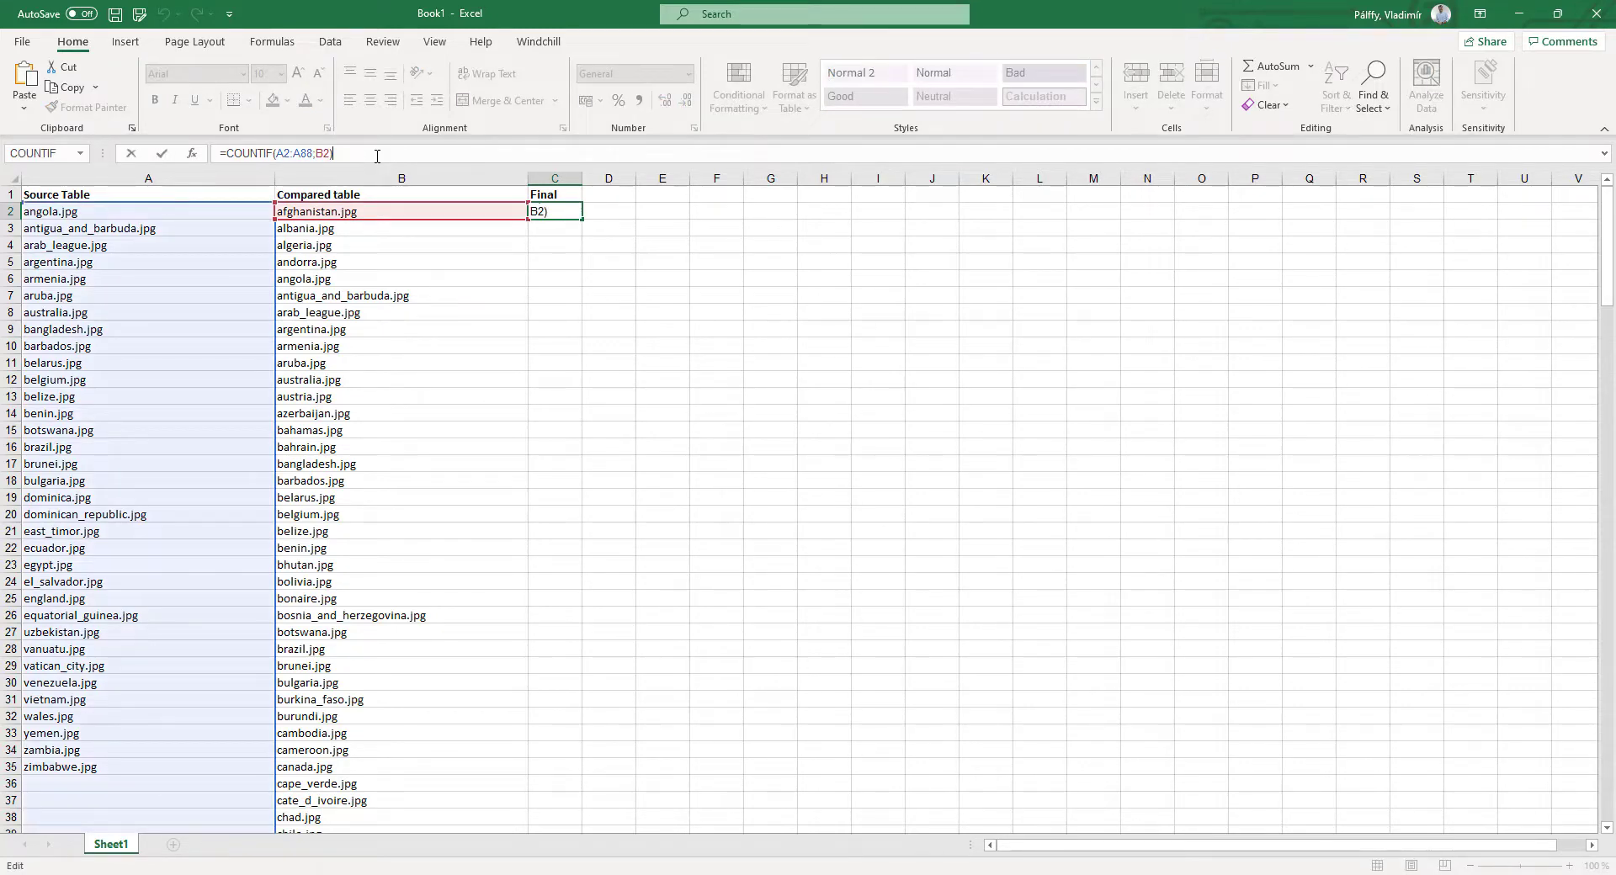
text(>0)
key(Return)
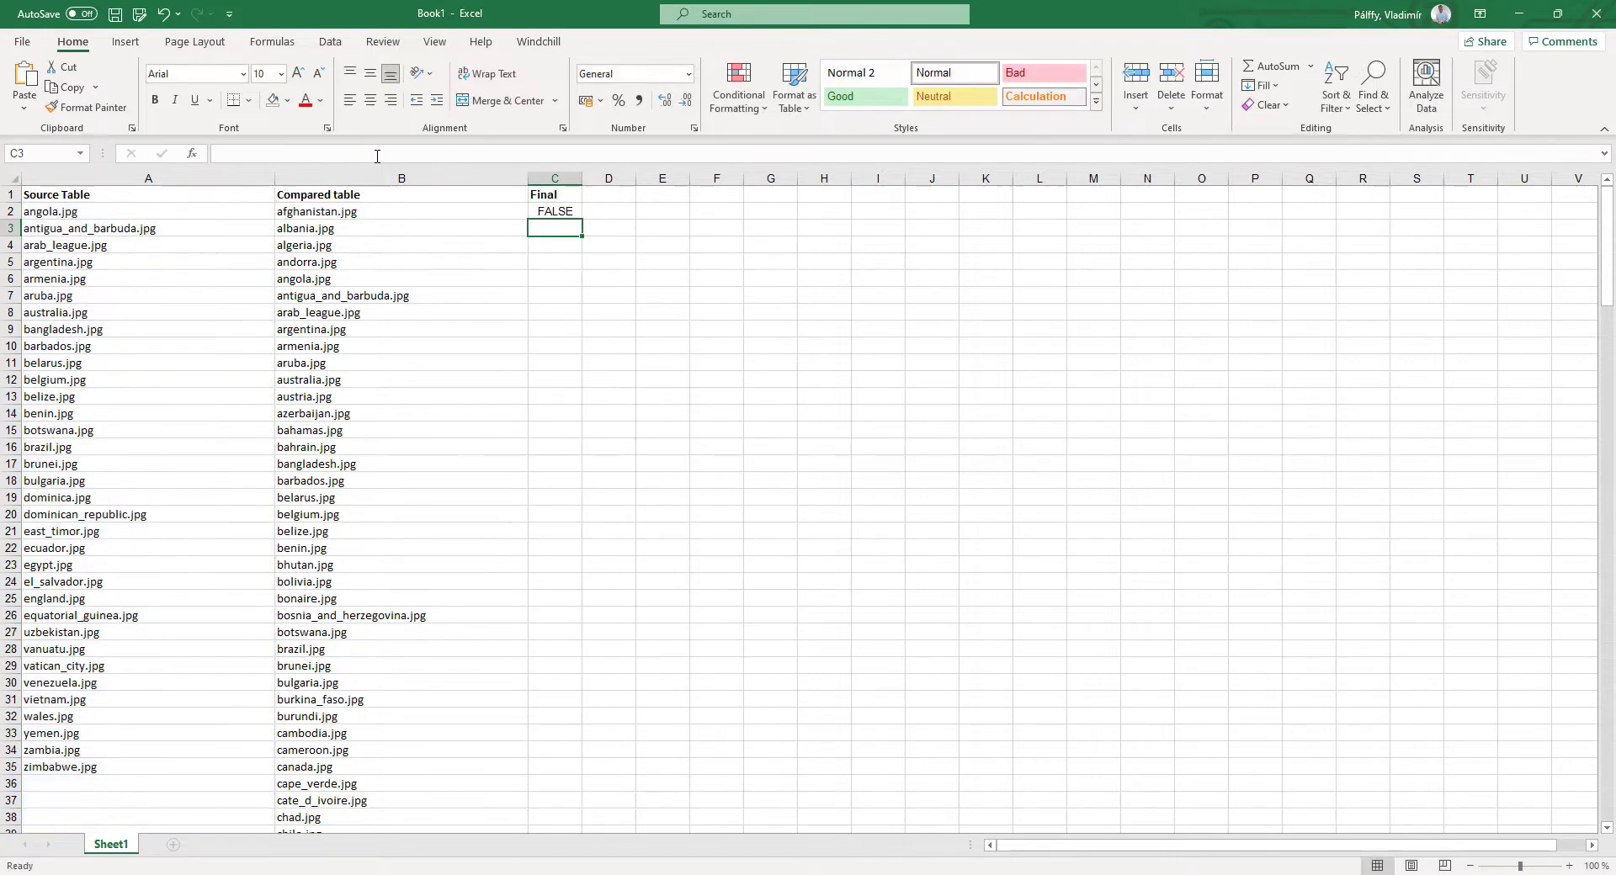
Step: Inspect the range argument of the COUNTIF formula in cell C2
click(558, 212)
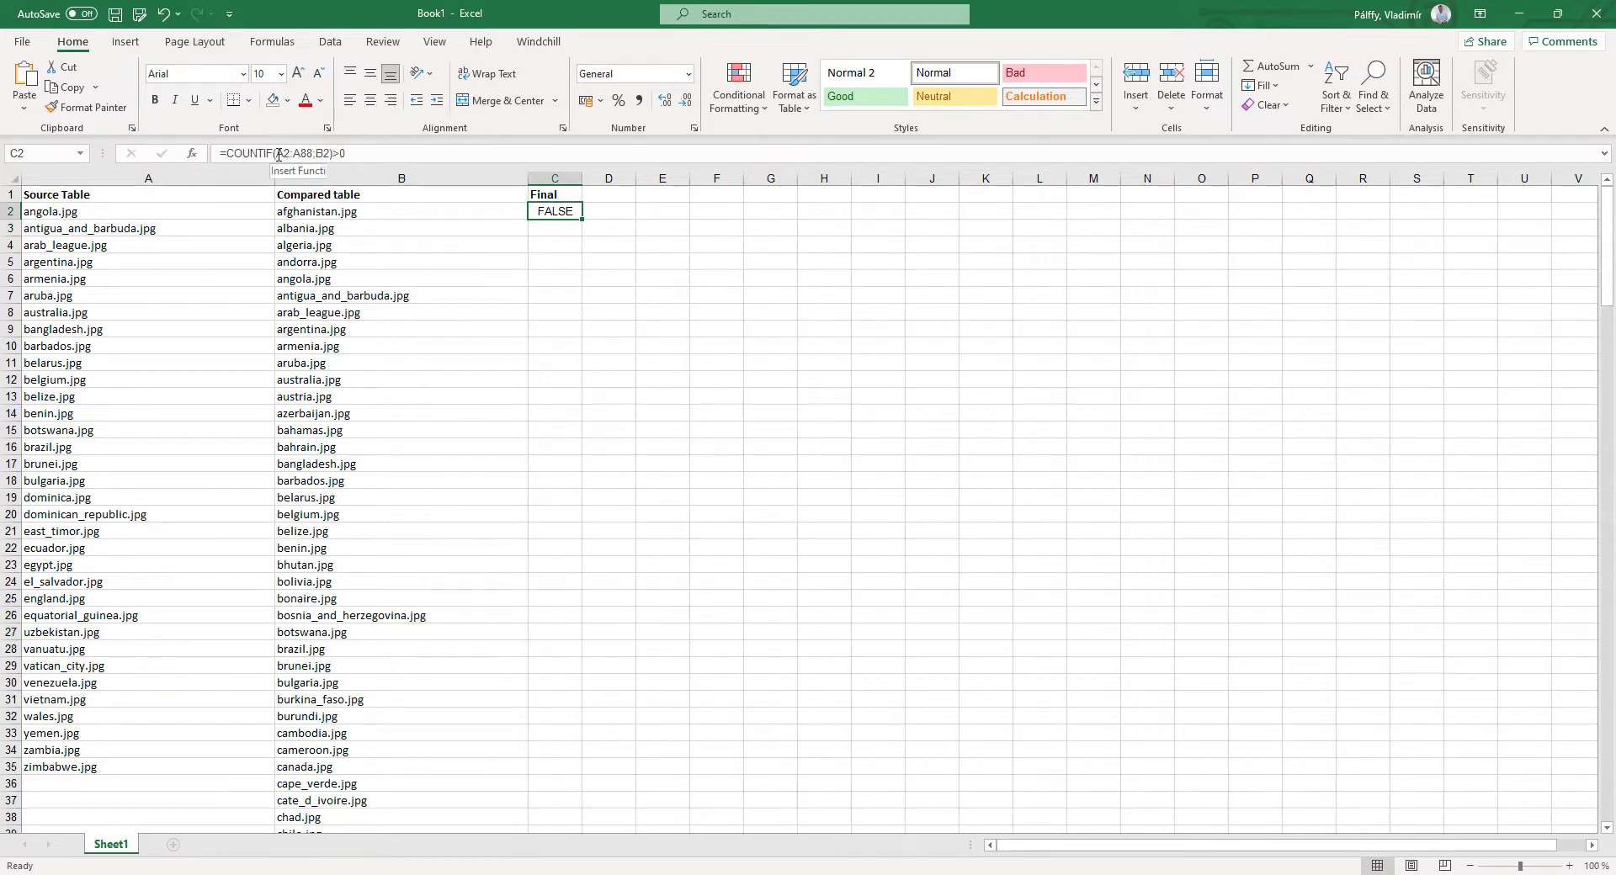
drag(277, 153, 310, 151)
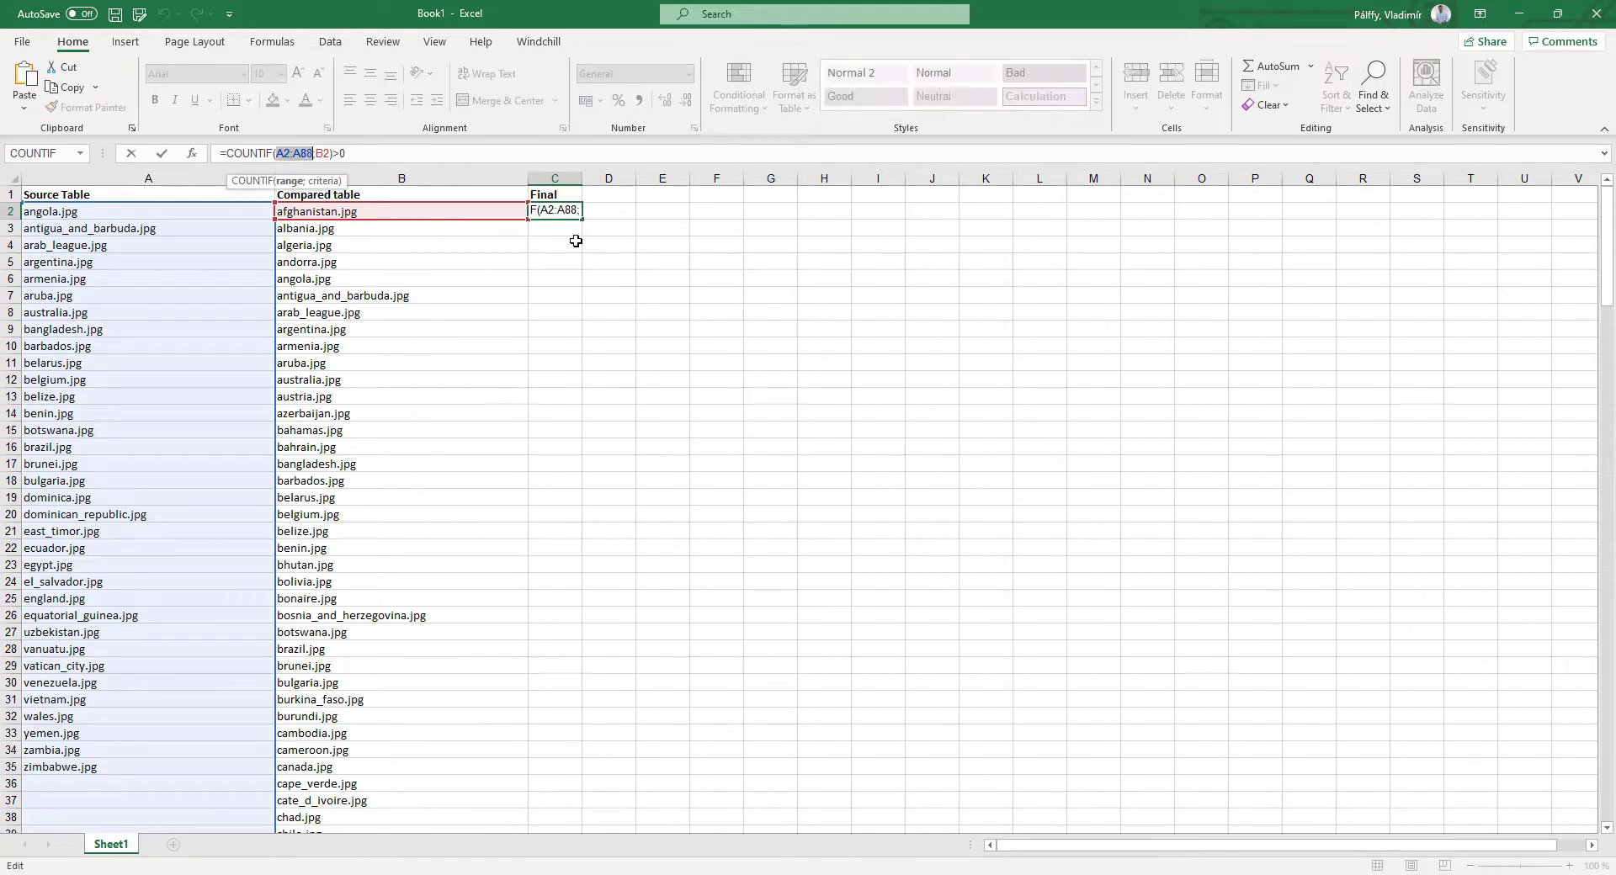
click(559, 288)
click(566, 212)
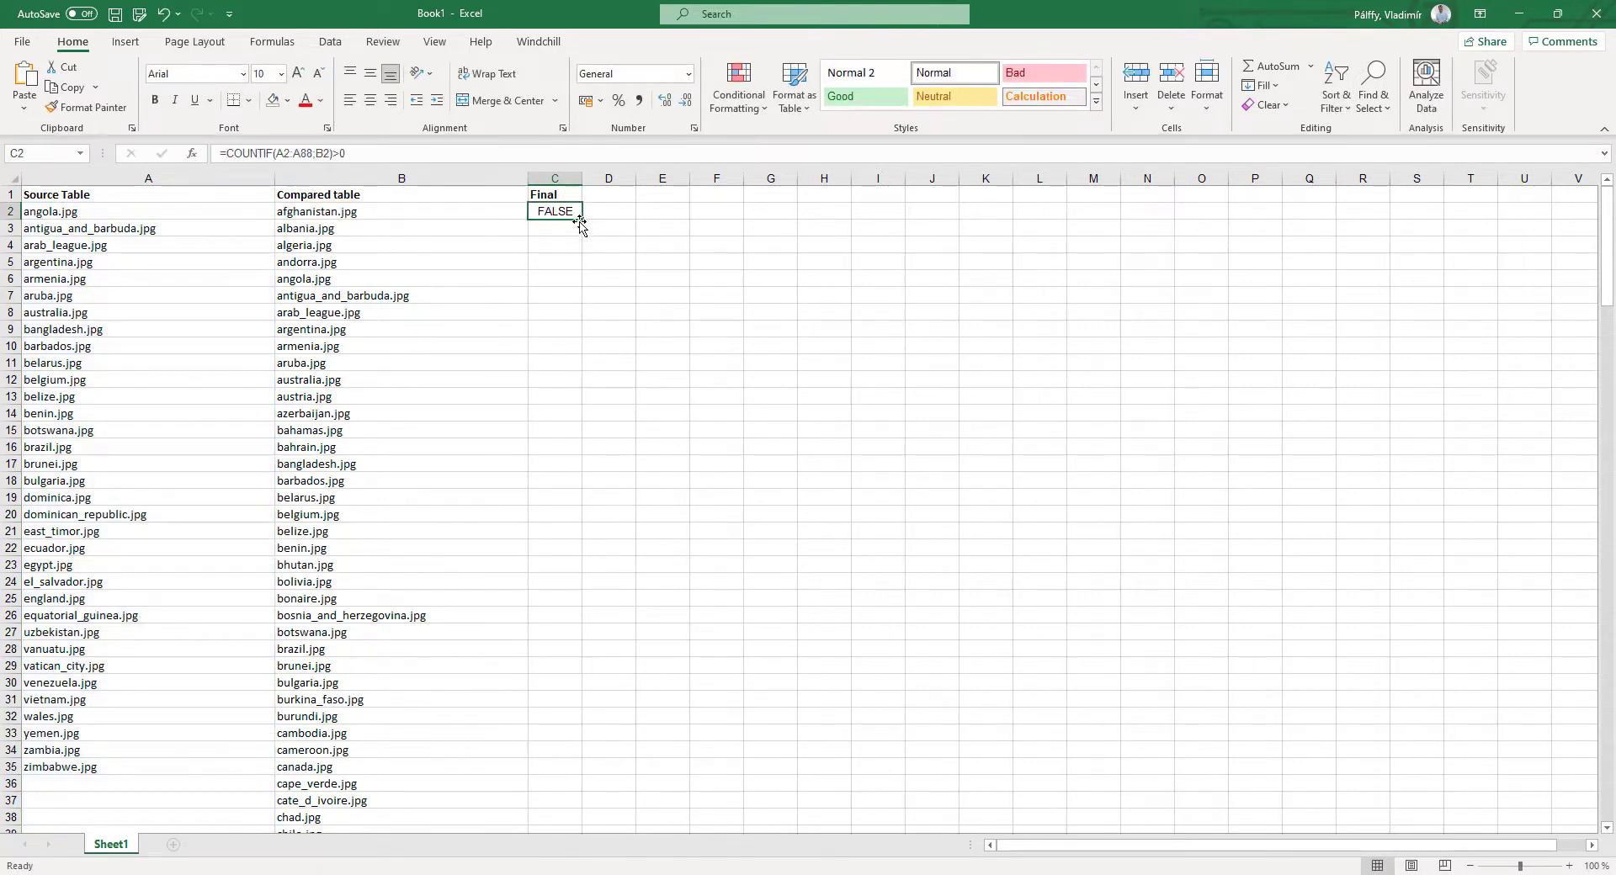
Step: Try filling the COUNTIF formula from C2 down to C5, and clear the copies below C2
drag(583, 218, 579, 274)
click(554, 322)
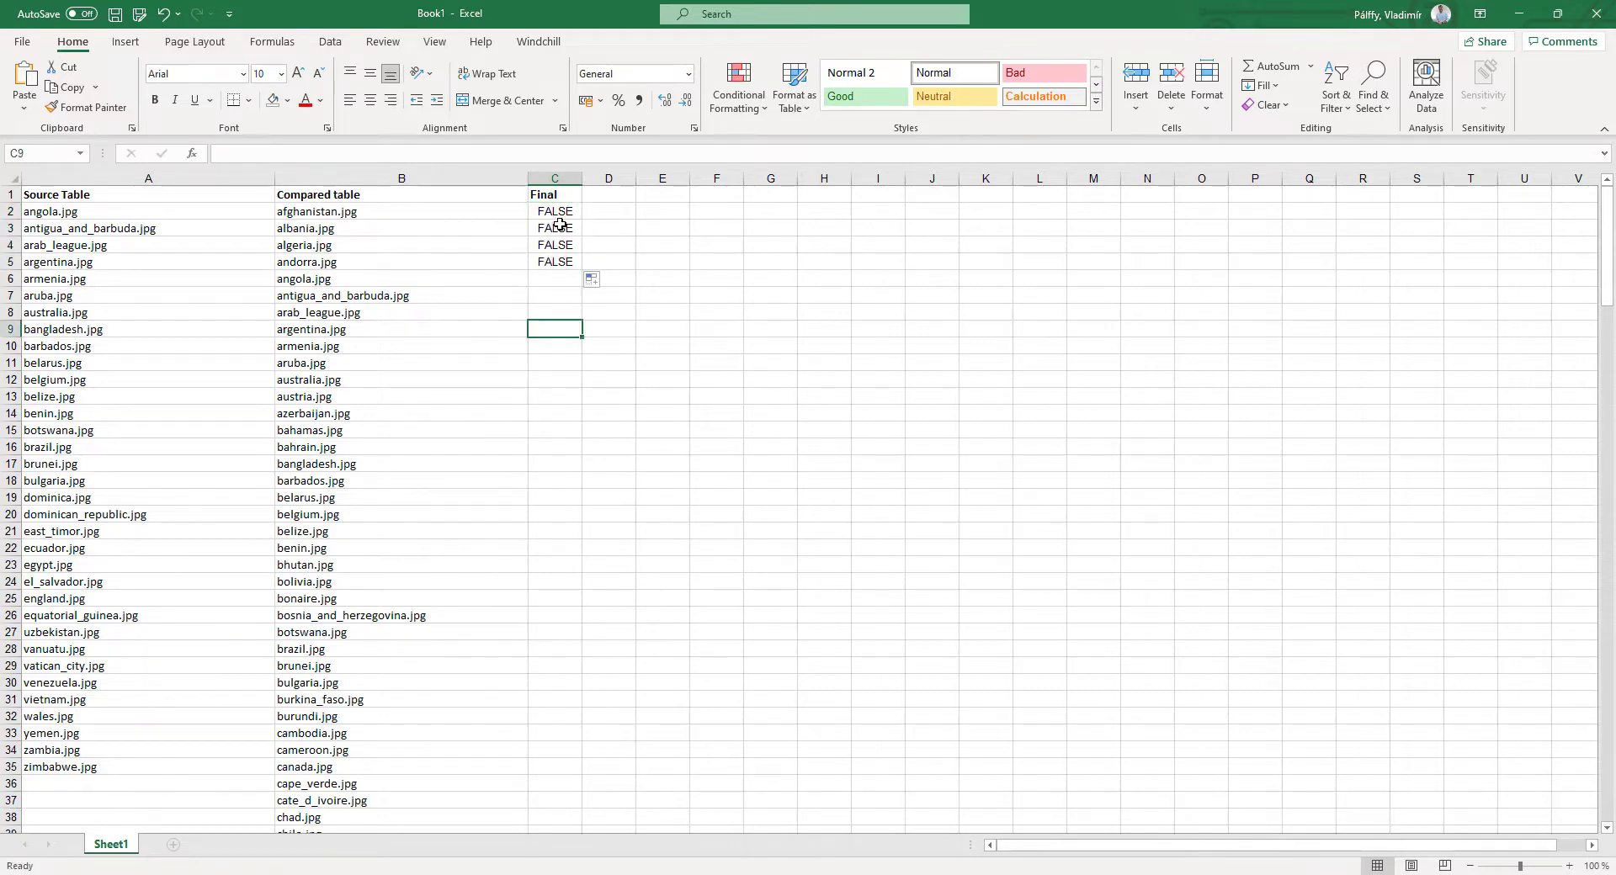
click(557, 227)
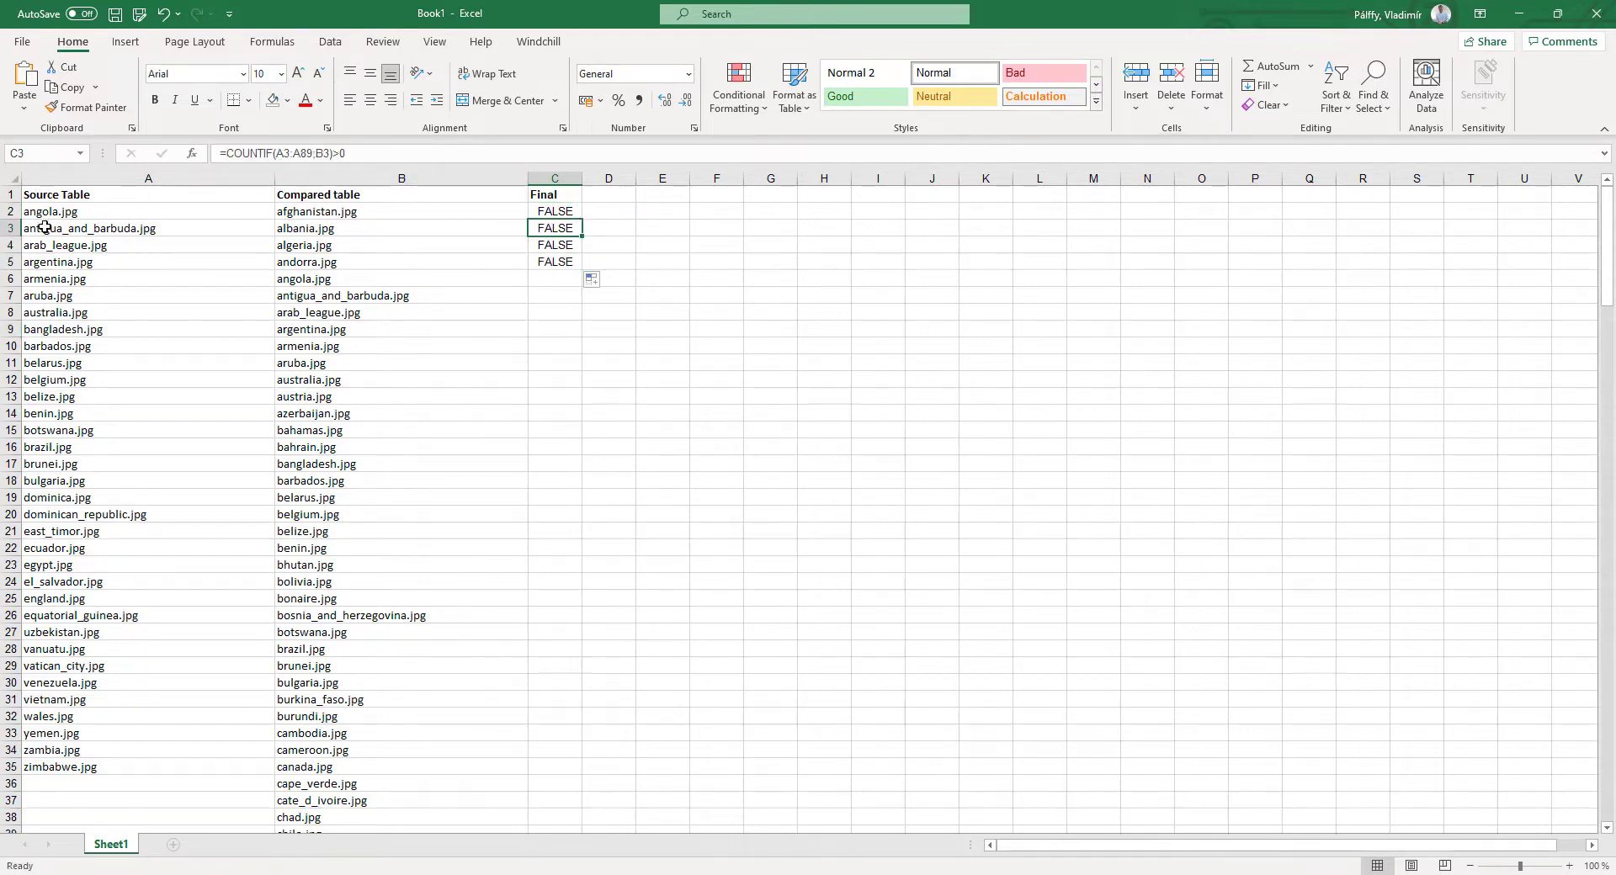
click(549, 345)
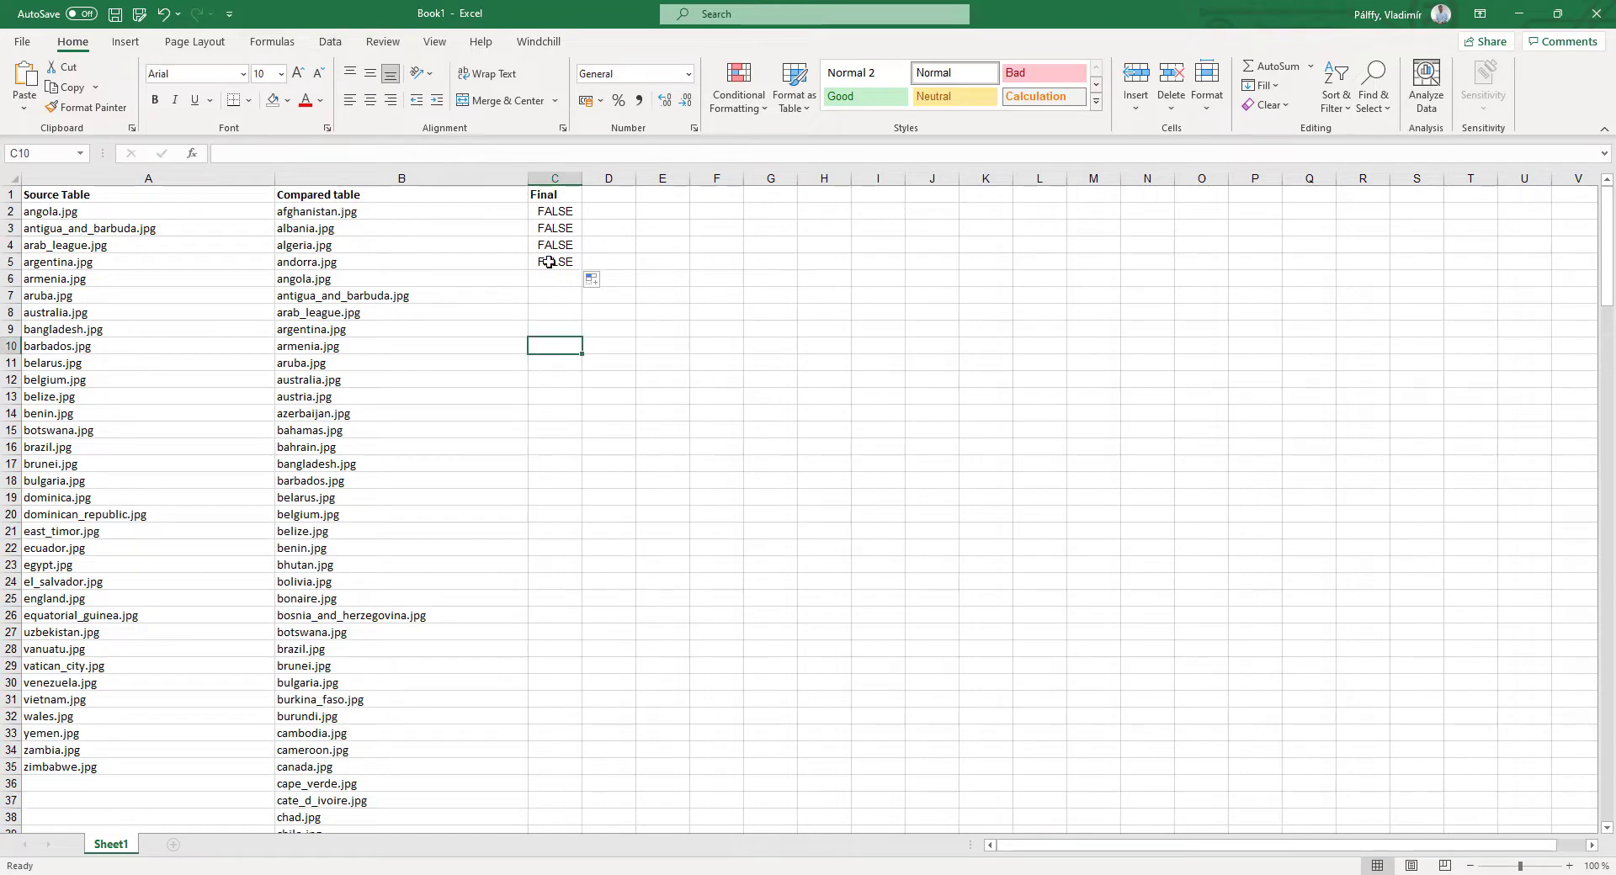
drag(555, 227, 554, 272)
key(Delete)
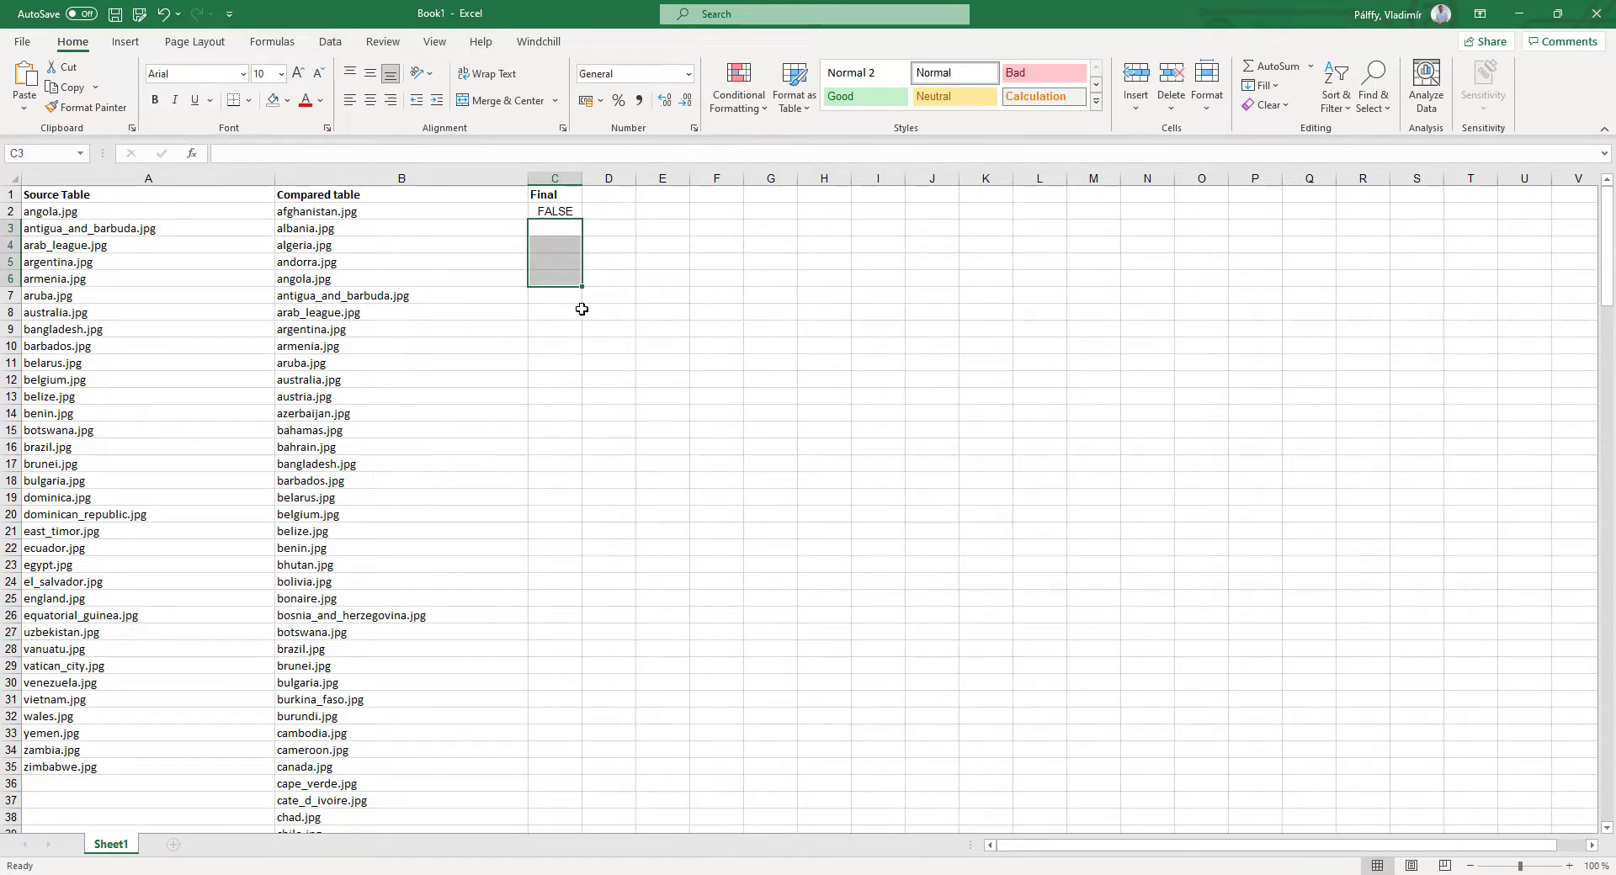
Step: Recheck the A2:A88 reference in the C2 formula and leave it unedited
click(562, 217)
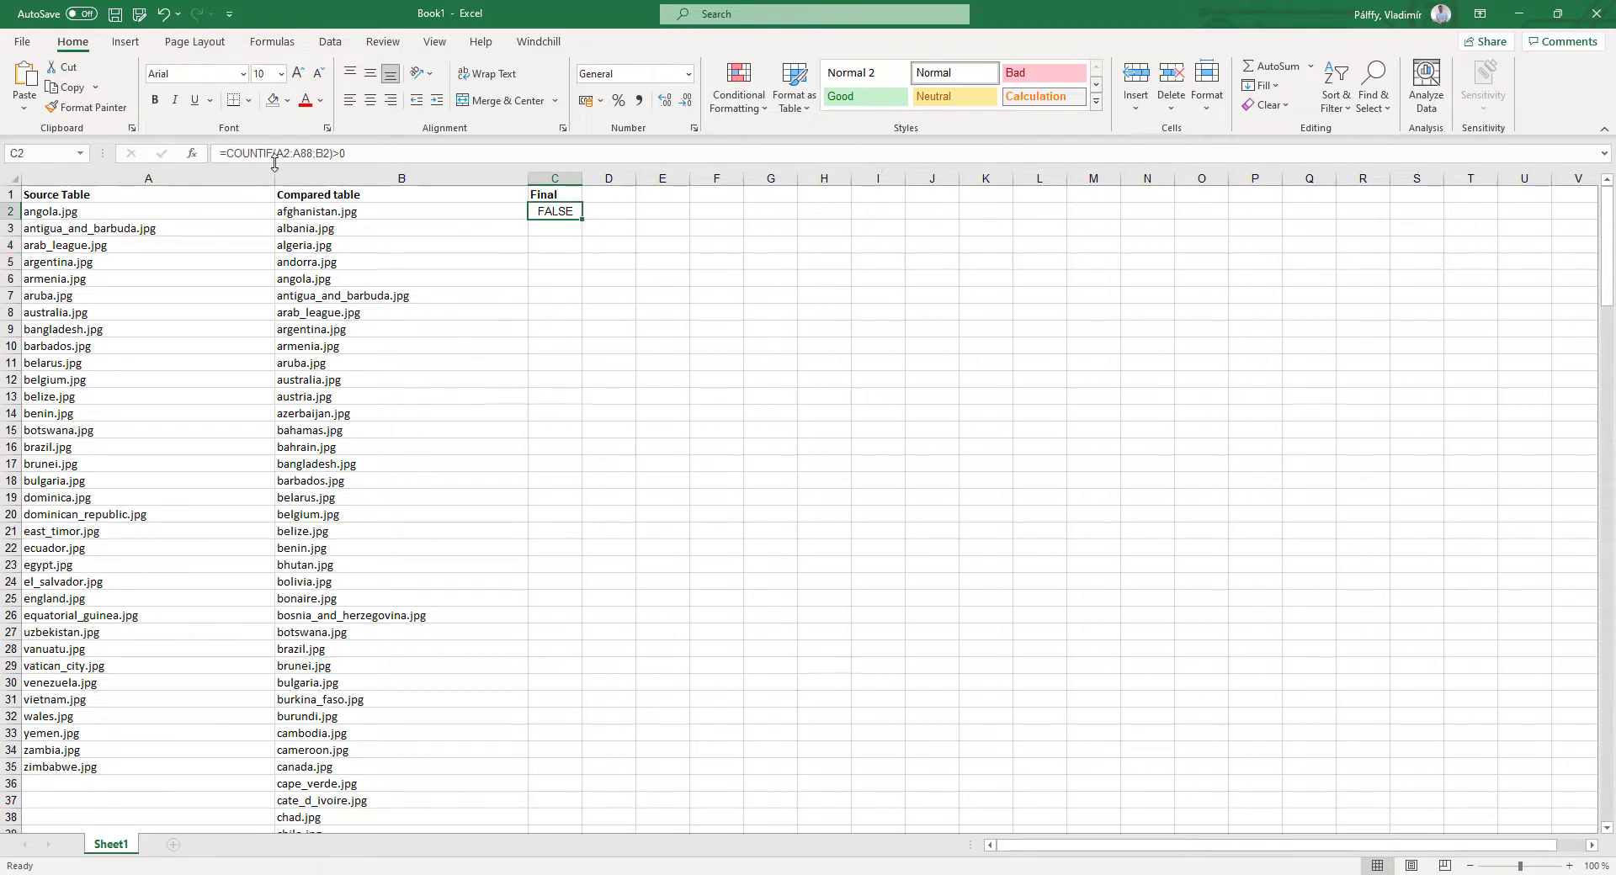
double_click(279, 154)
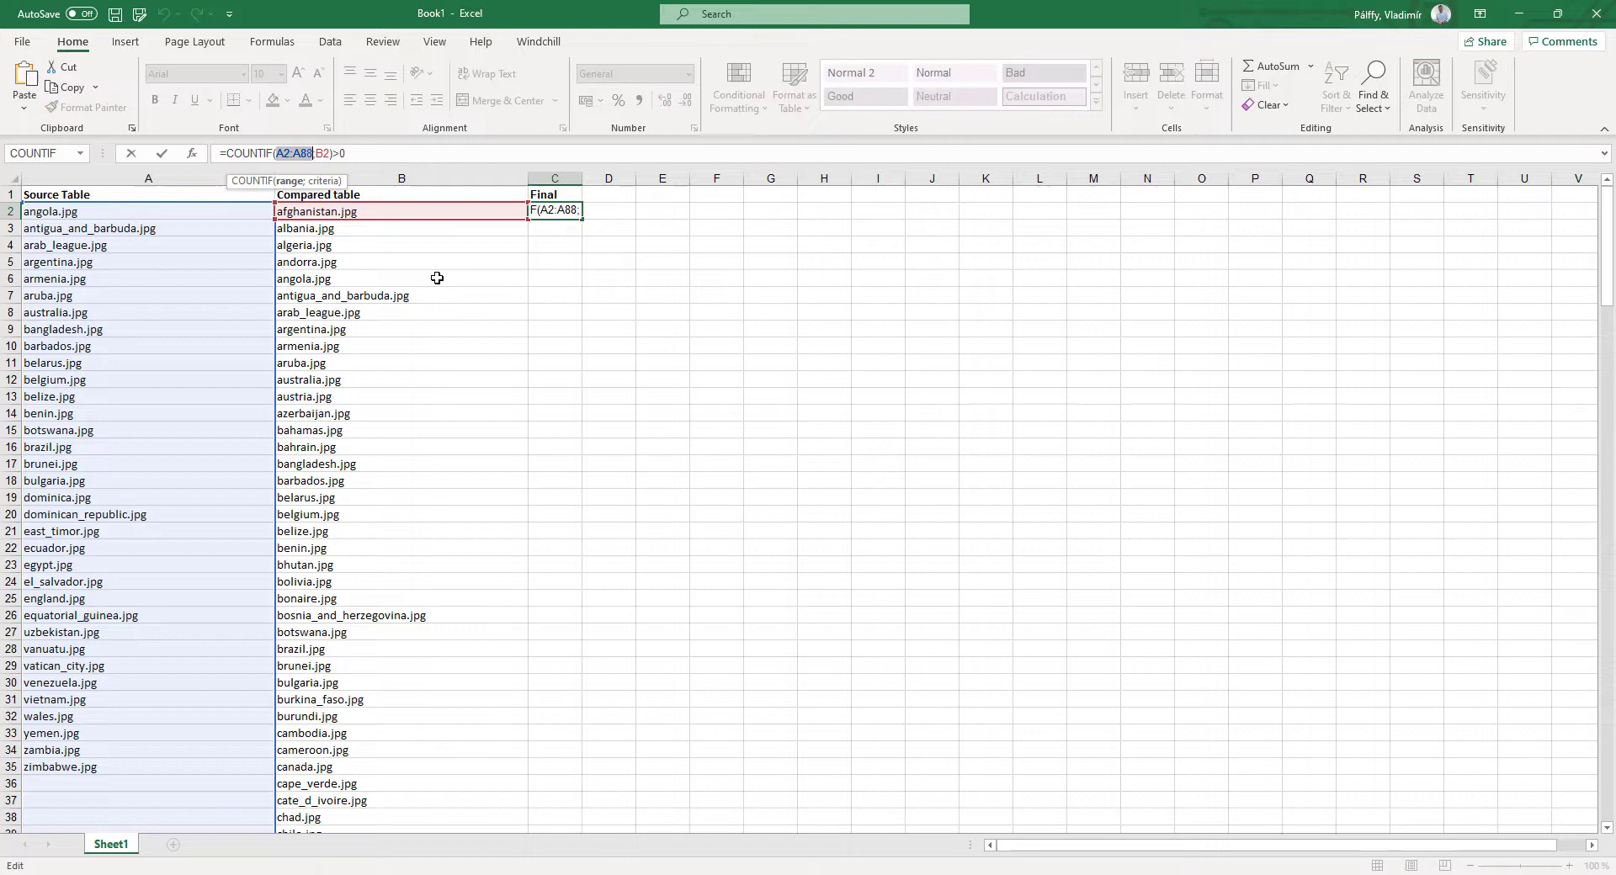
key(Escape)
click(609, 362)
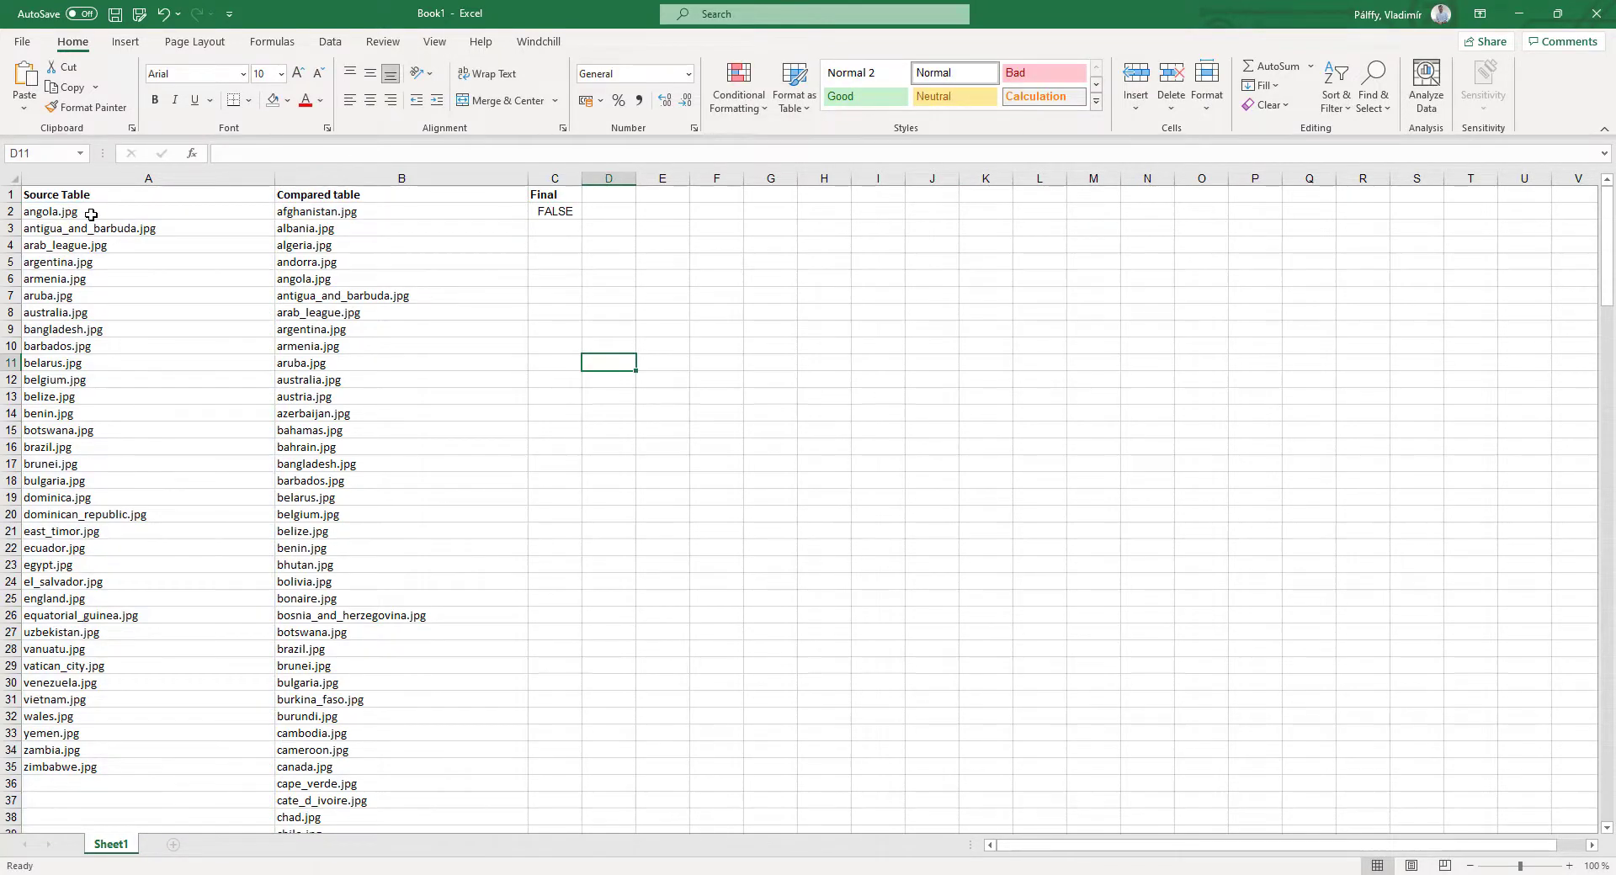
Step: Define the name FLAGS for the Source Table range A2:A194
drag(91, 215, 126, 808)
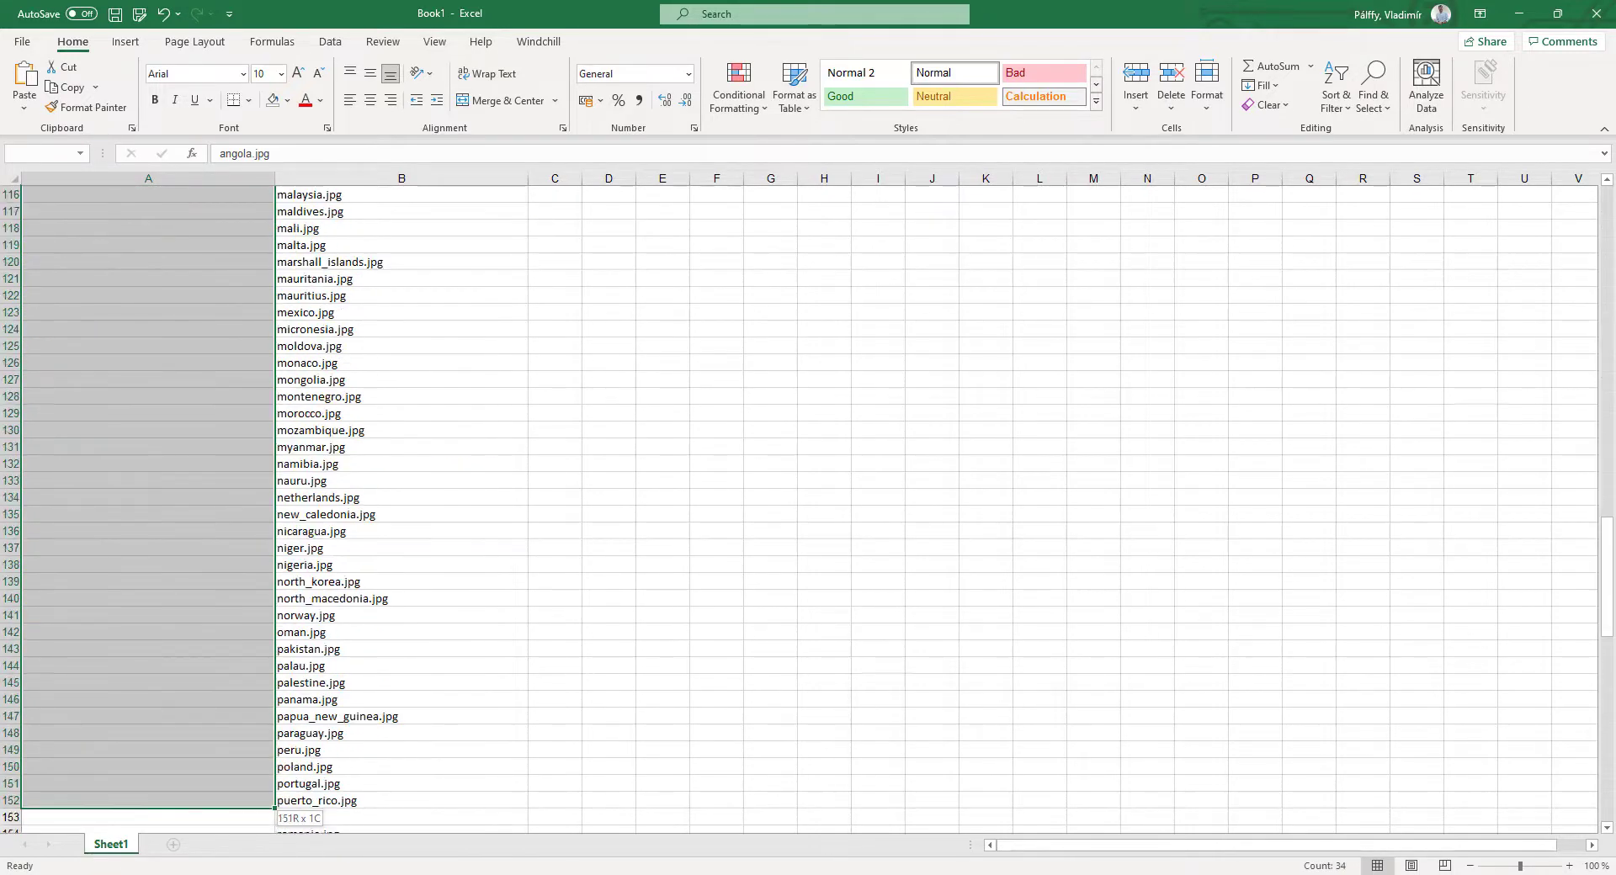
drag(151, 829, 155, 630)
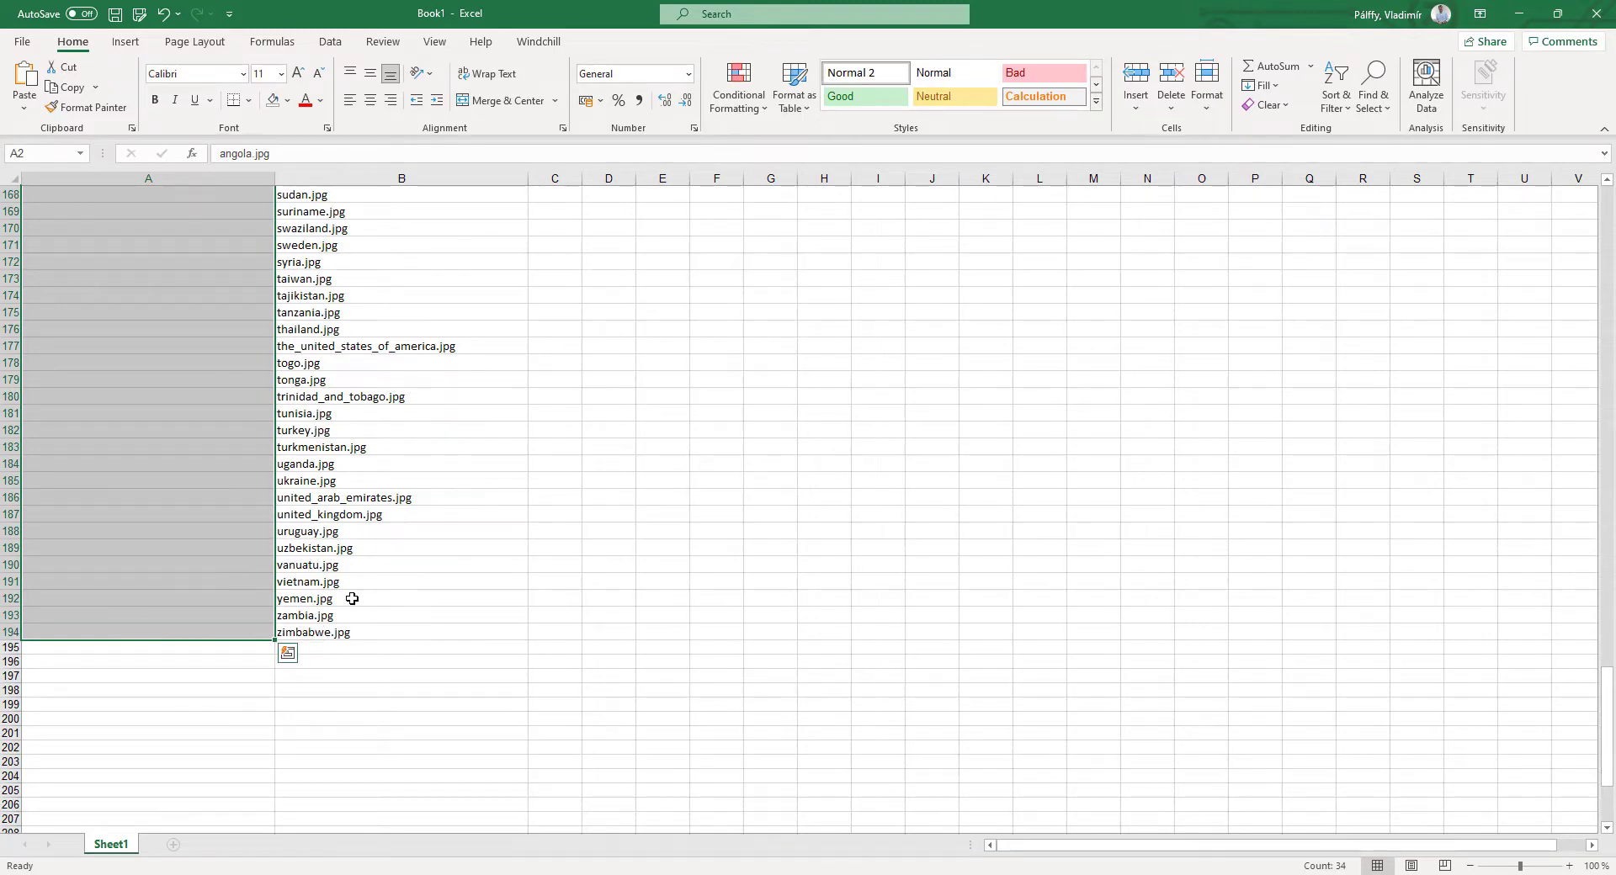
scroll(89, 253, up, 16)
scroll(89, 252, up, 20)
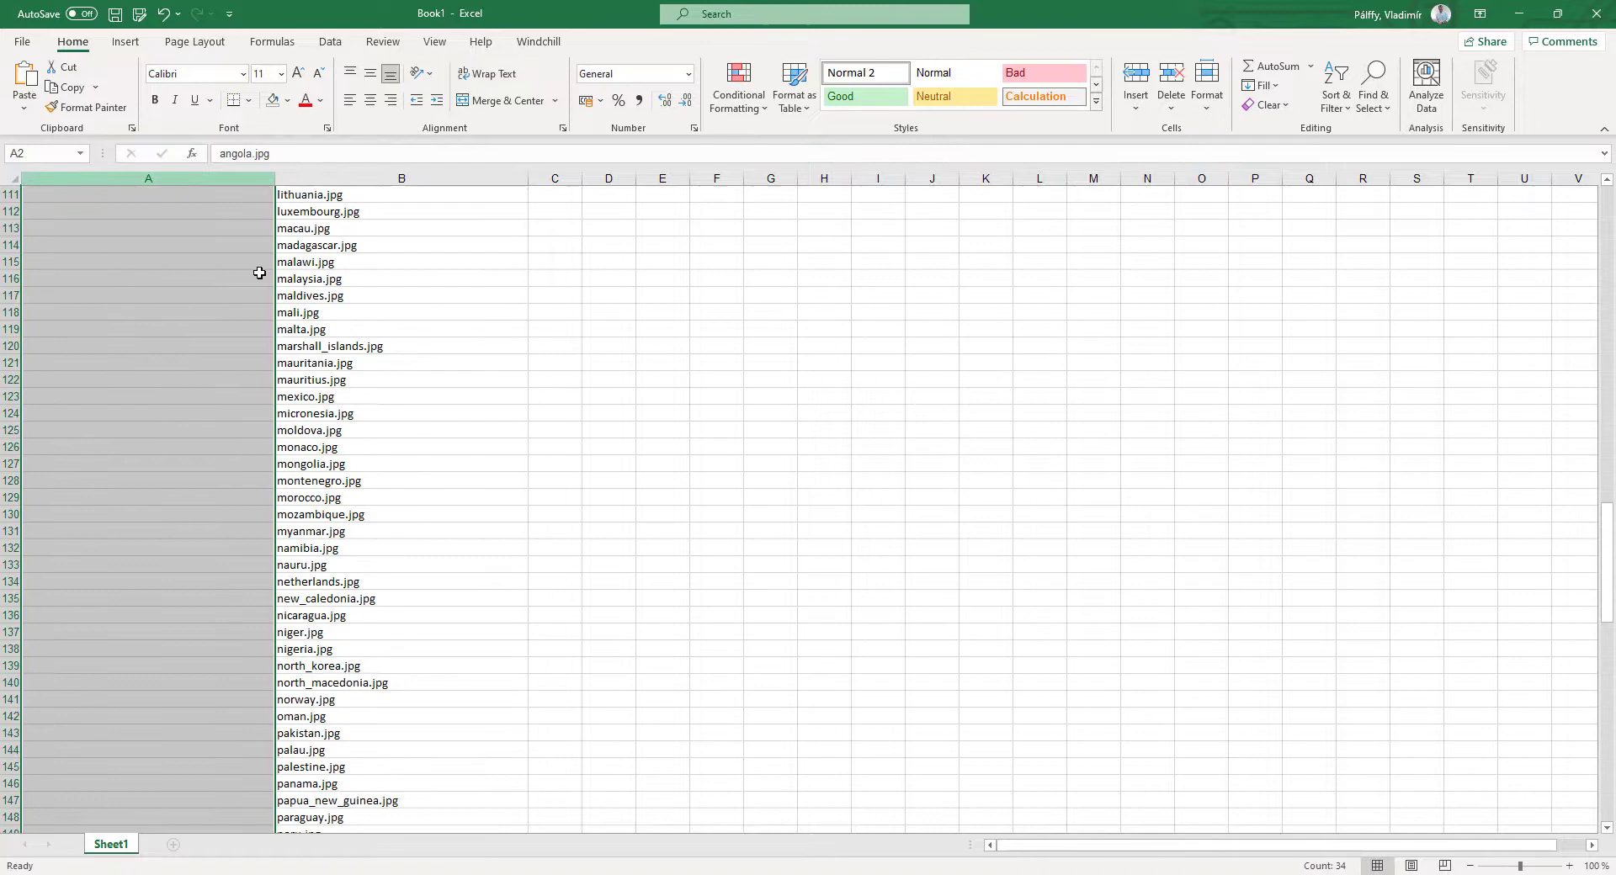
scroll(137, 306, up, 9)
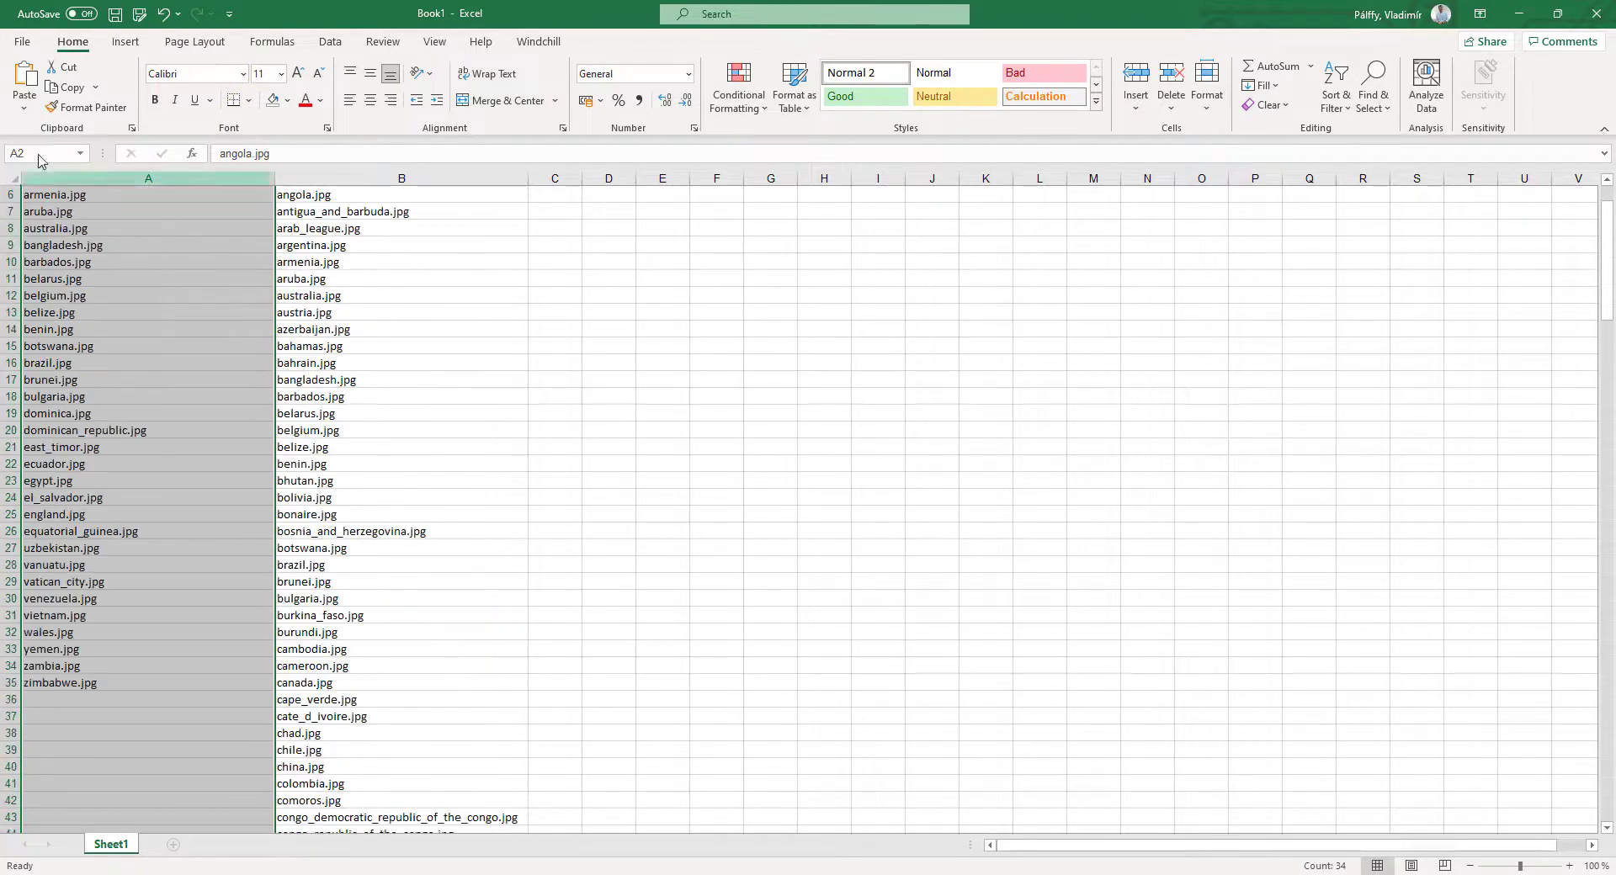
click(4, 151)
text(FLAGS)
key(Return)
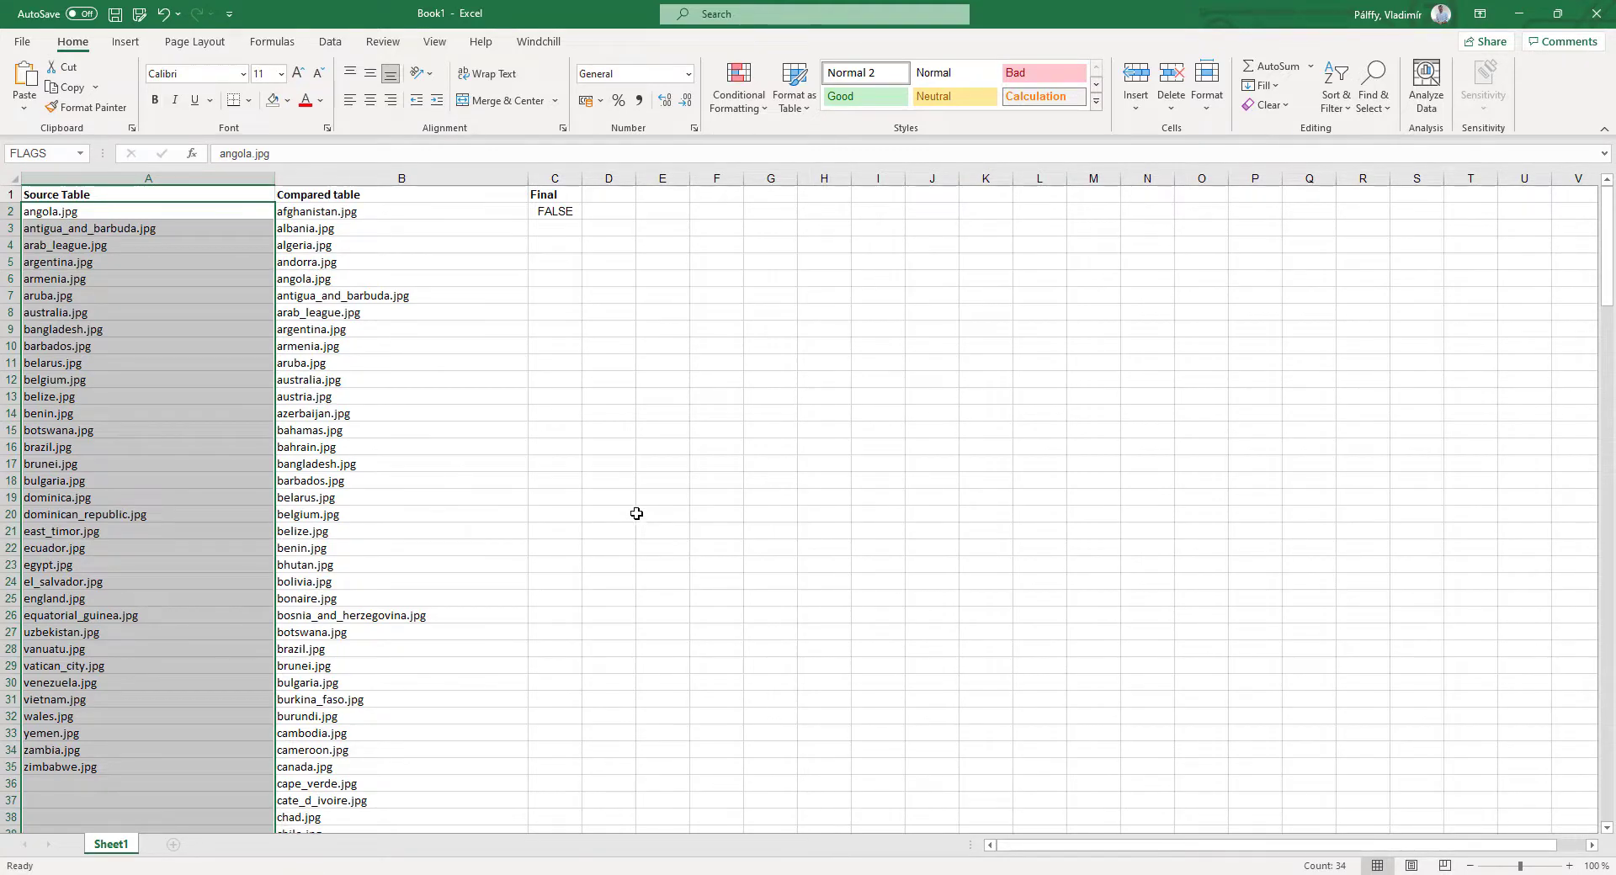
Step: Replace the range A2:A88 in the C2 COUNTIF formula with the named range FLAGS
click(615, 497)
click(554, 211)
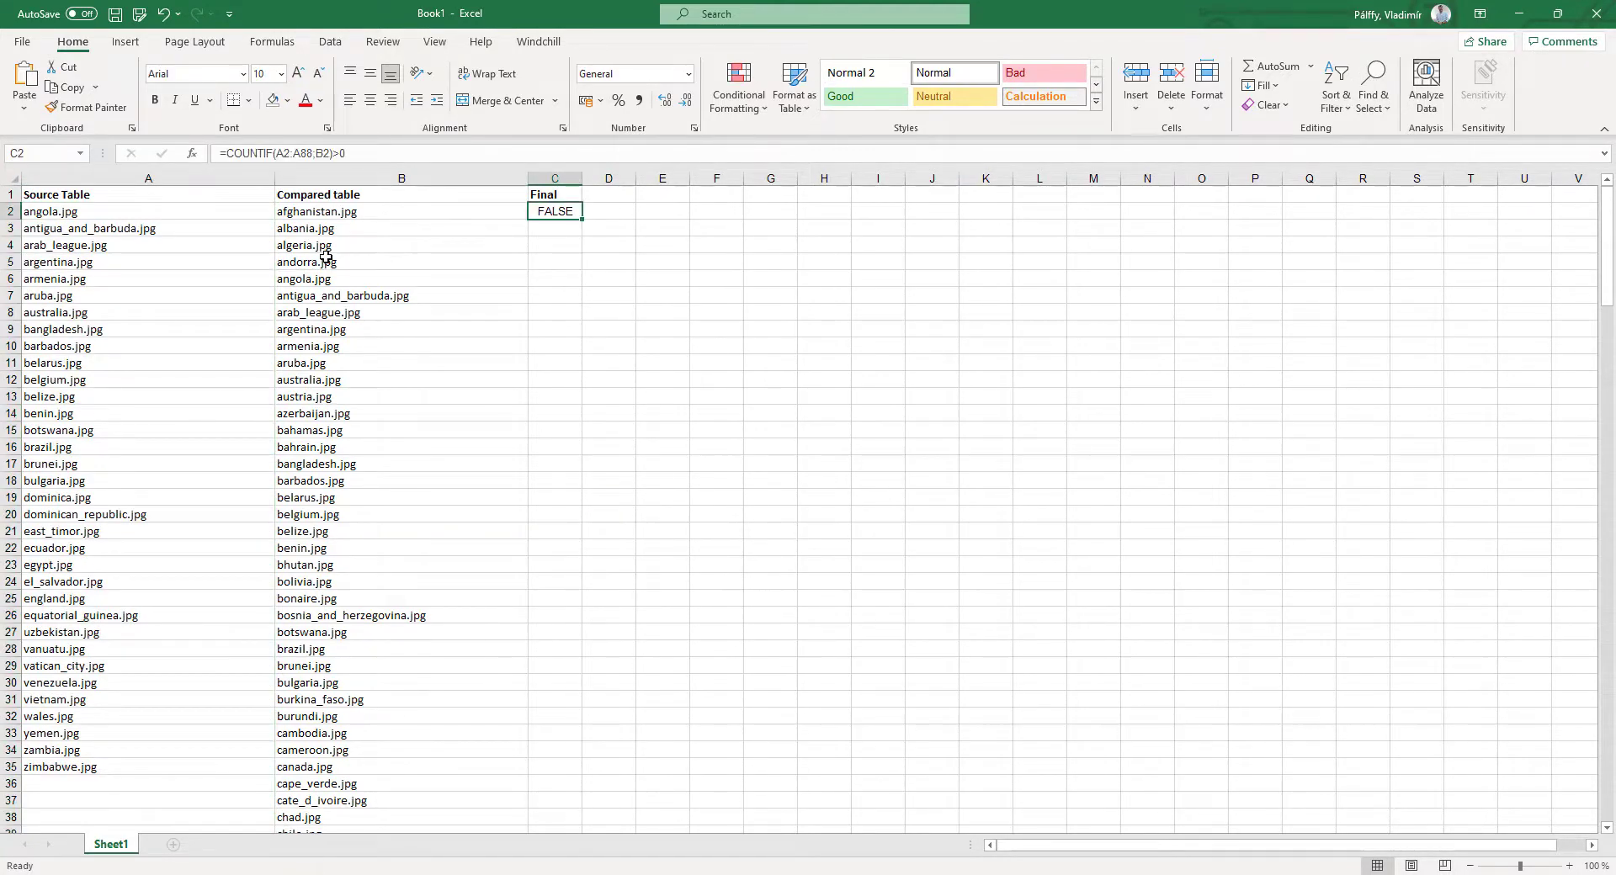
double_click(283, 151)
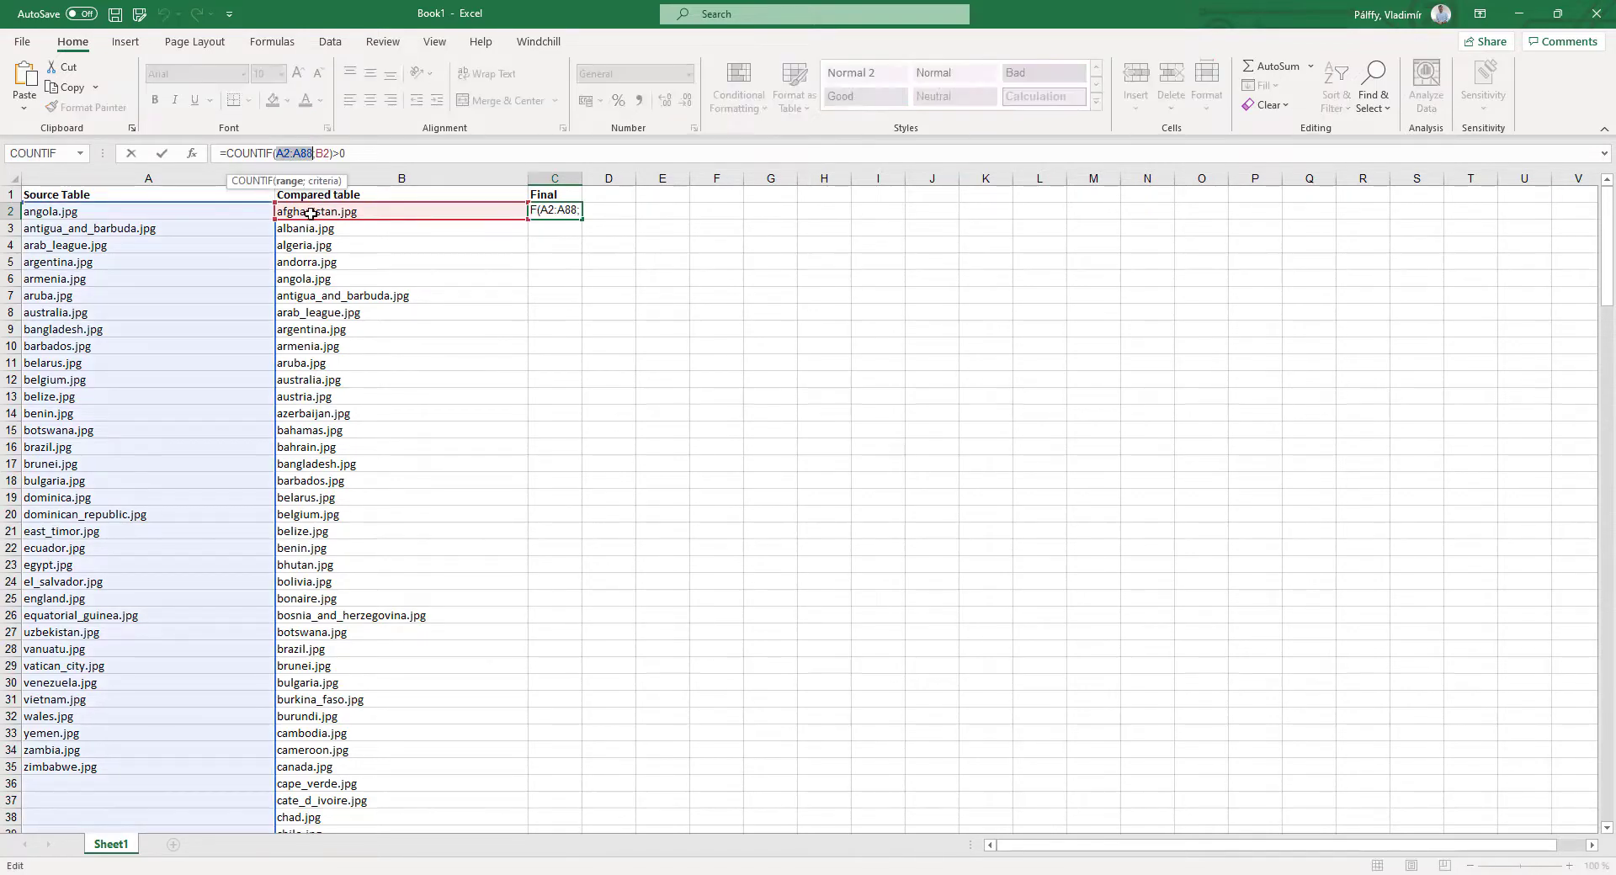
text(FLA)
key(Tab)
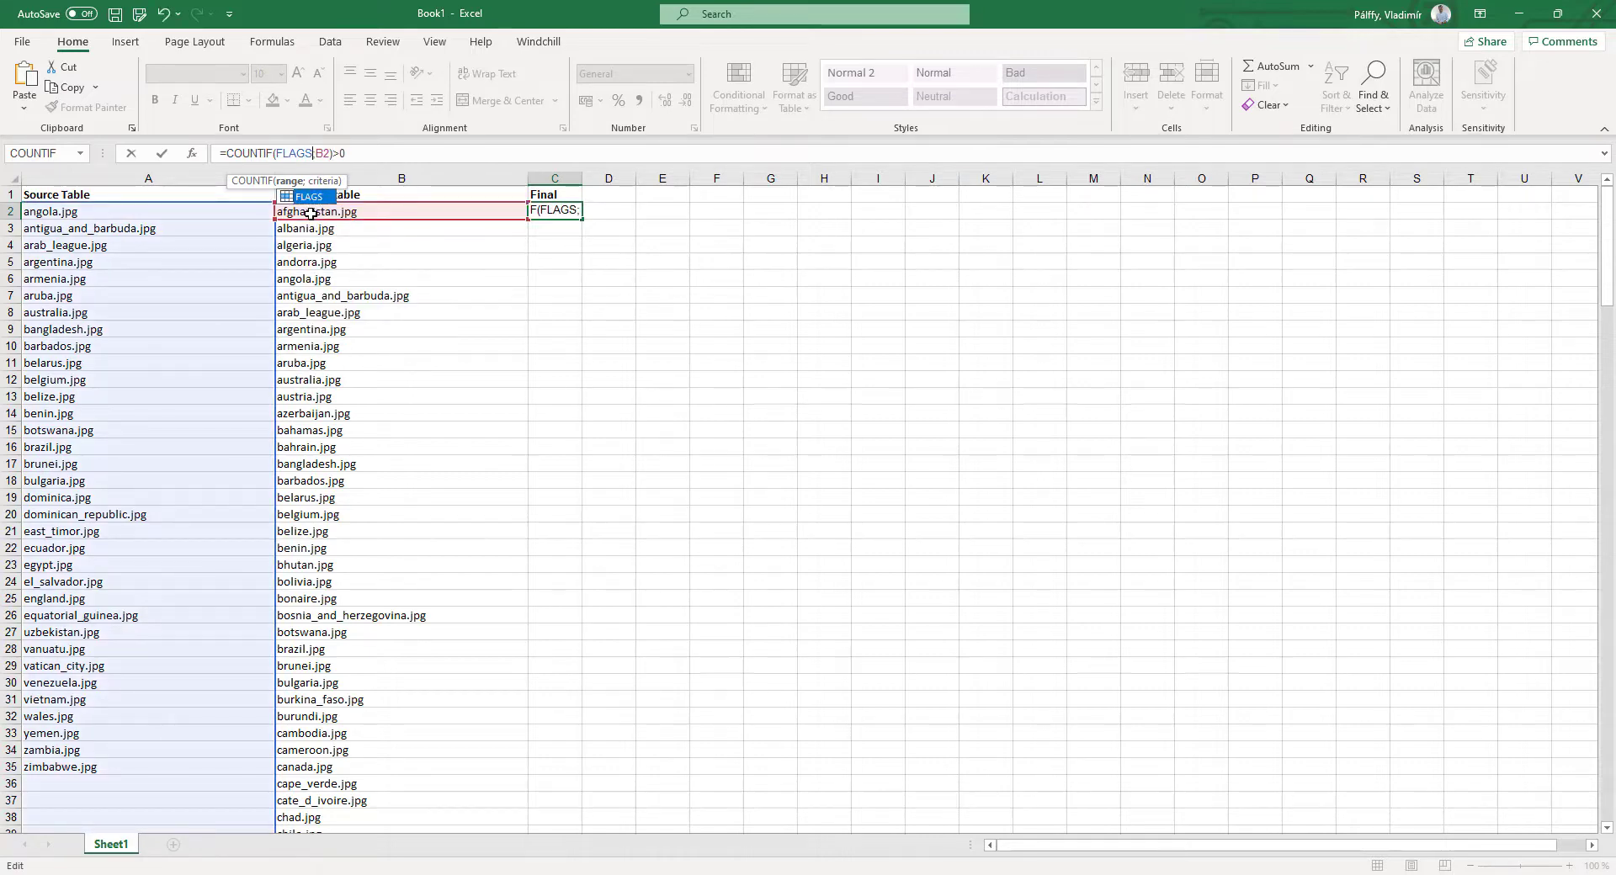
key(Return)
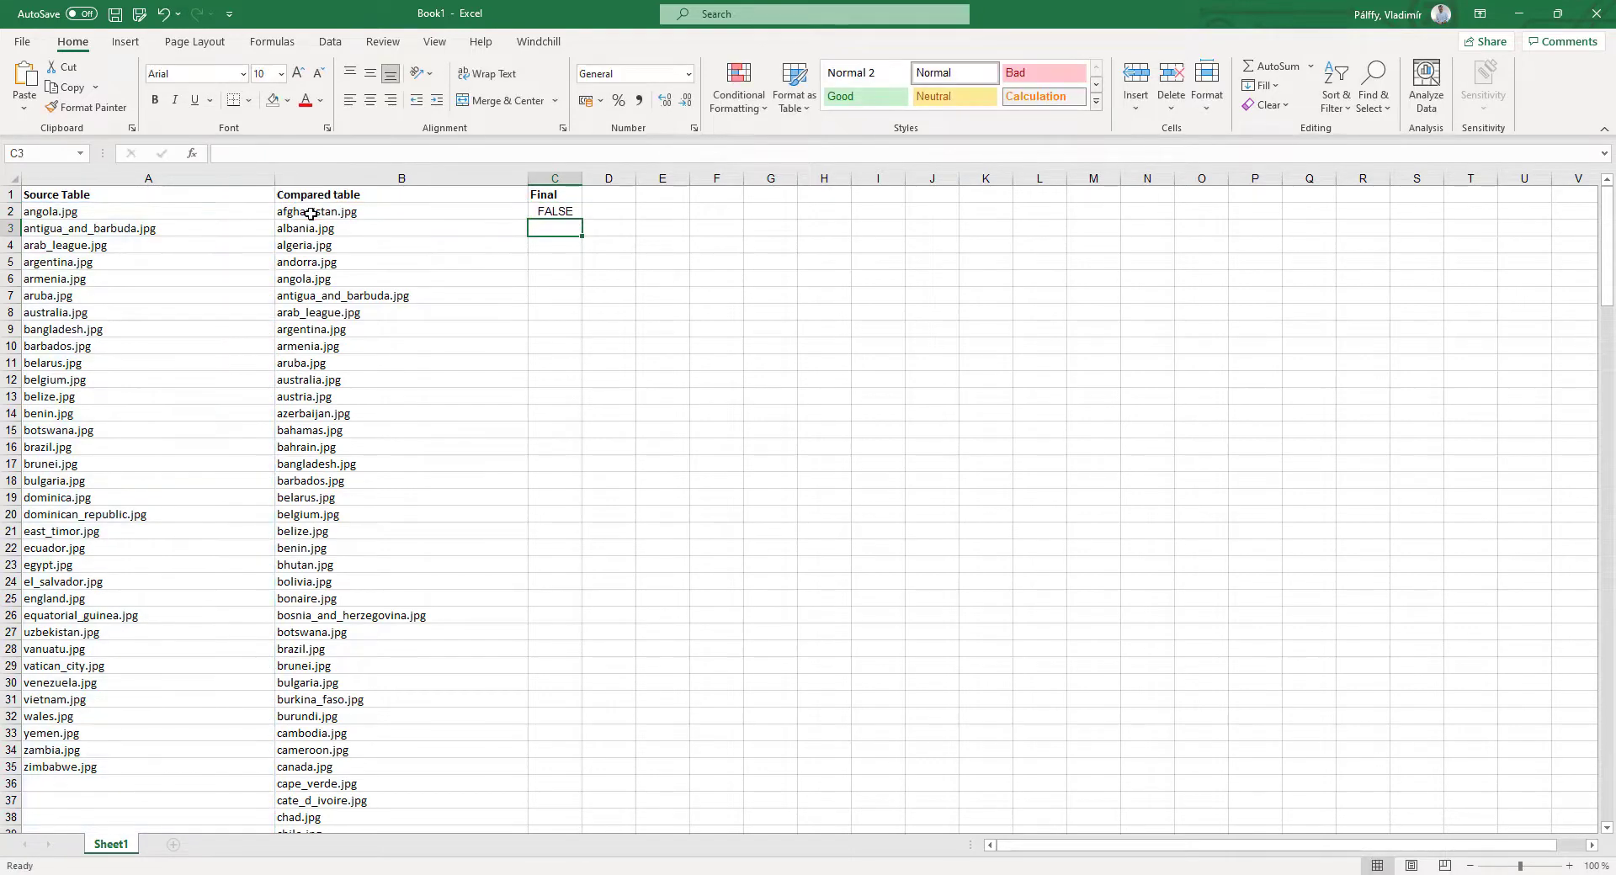
Step: Fill the COUNTIF formula from C2 down the Final column for every Compared table entry
click(566, 214)
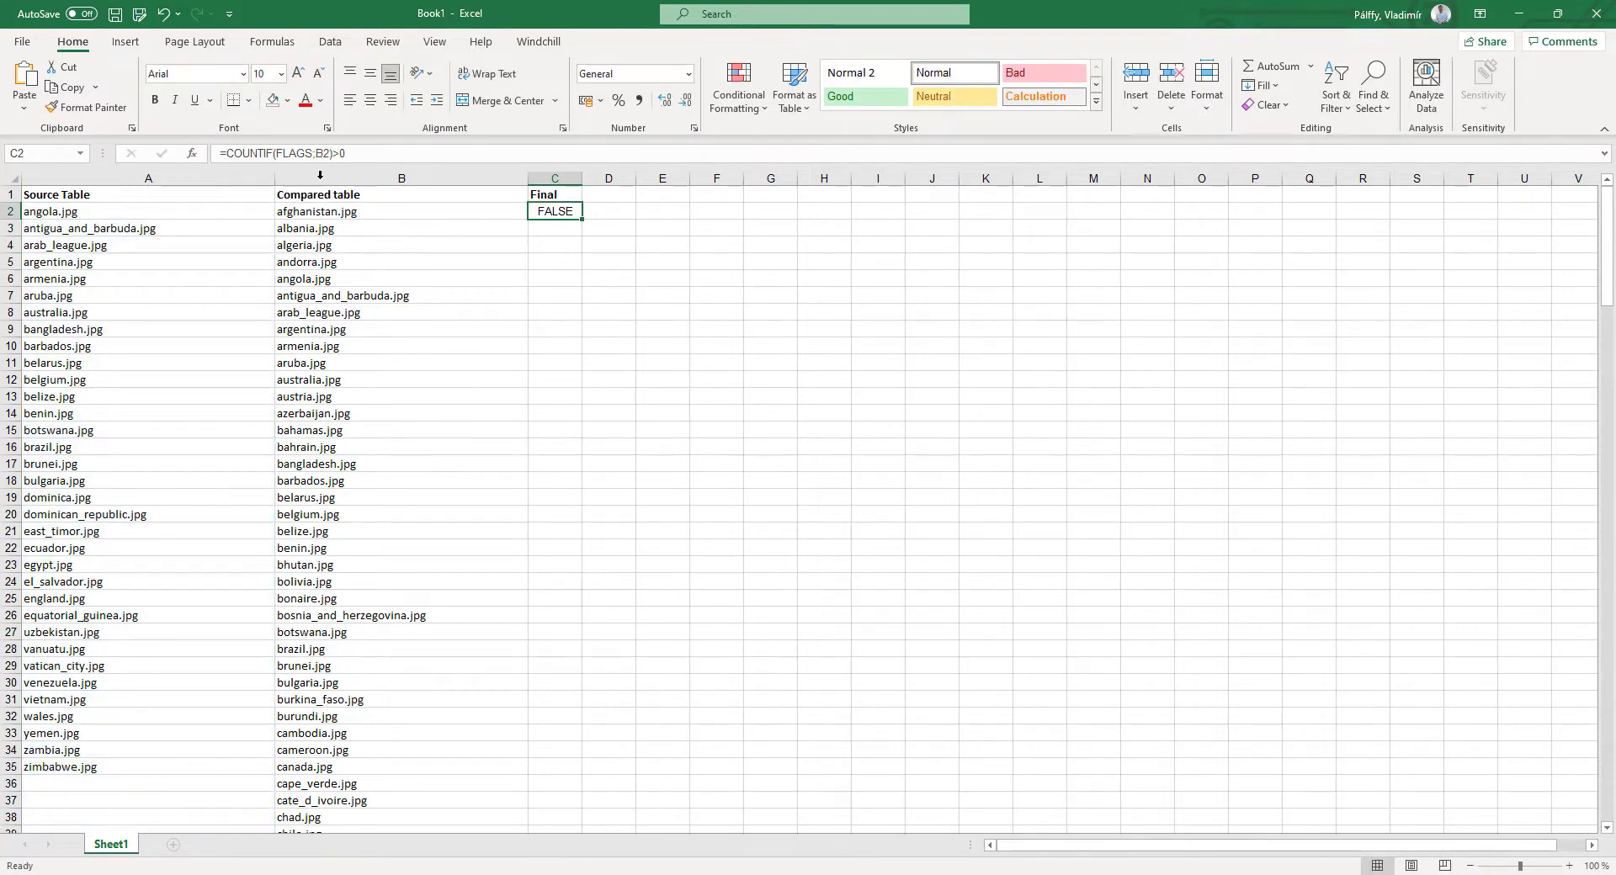
double_click(582, 220)
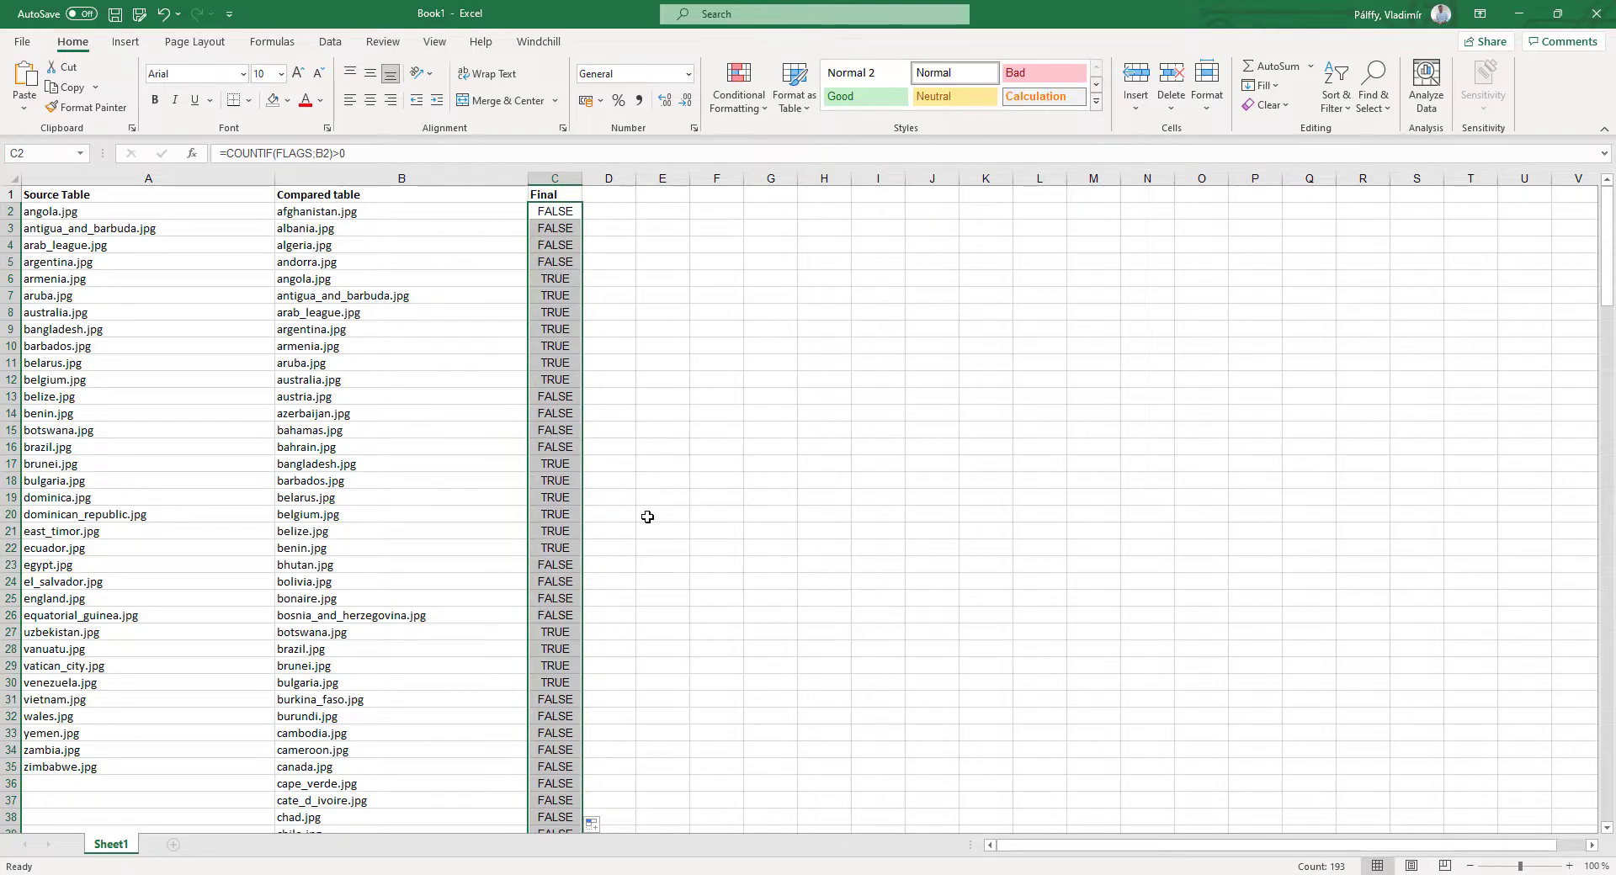
scroll(648, 530, down, 6)
scroll(615, 471, up, 4)
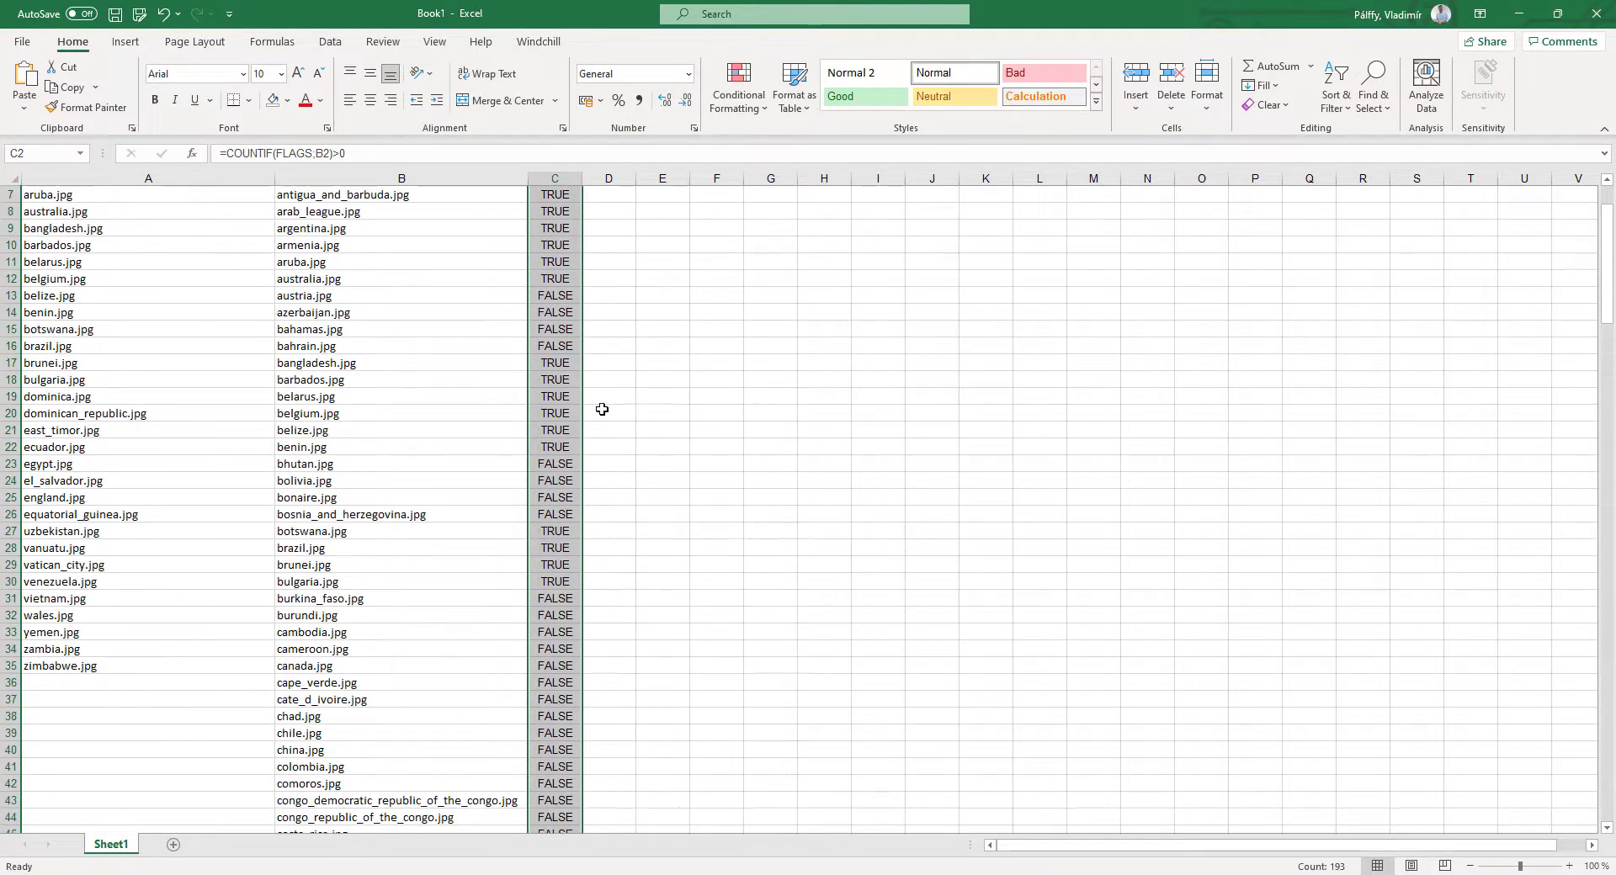
scroll(635, 382, up, 2)
Step: Check the TRUE and FALSE results in the Final column against the Compared table and Source Table entries
click(634, 382)
drag(557, 279, 556, 381)
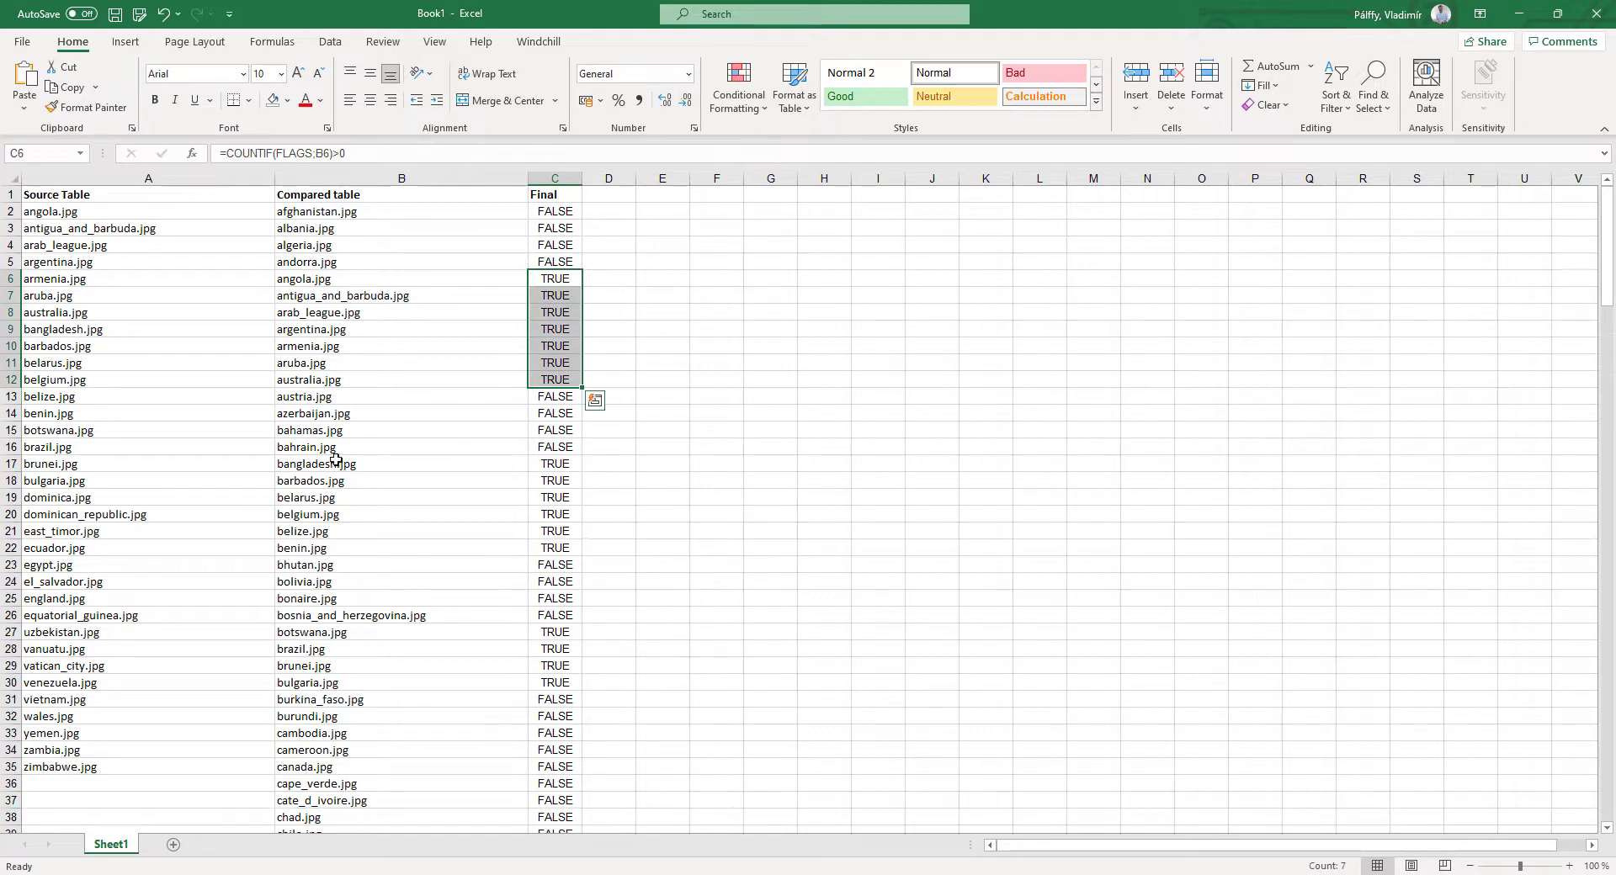
click(313, 379)
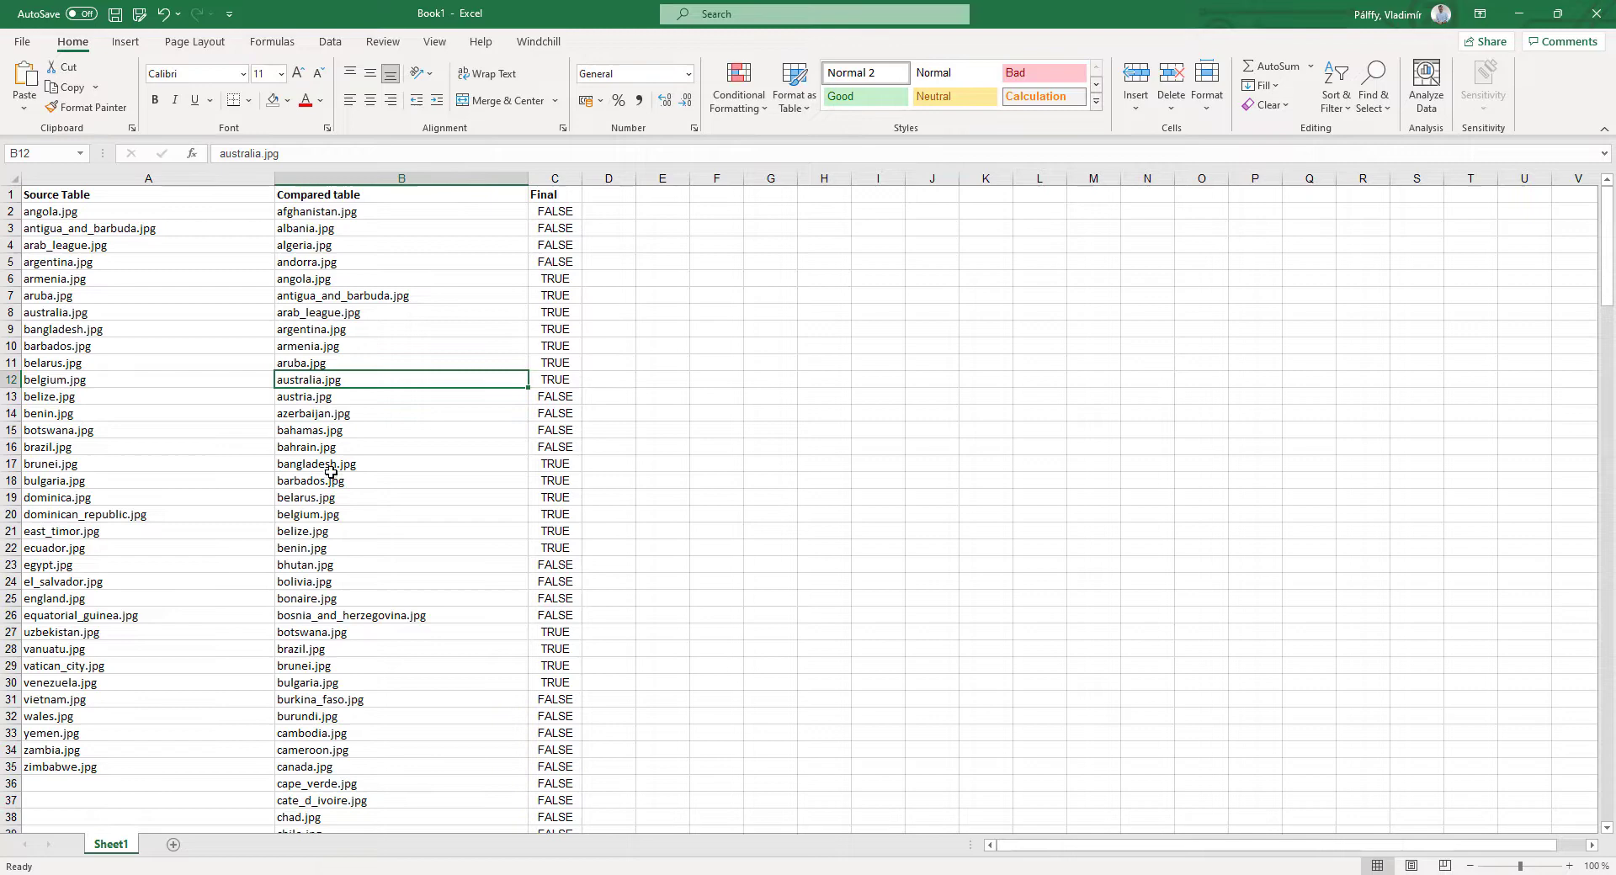
click(292, 364)
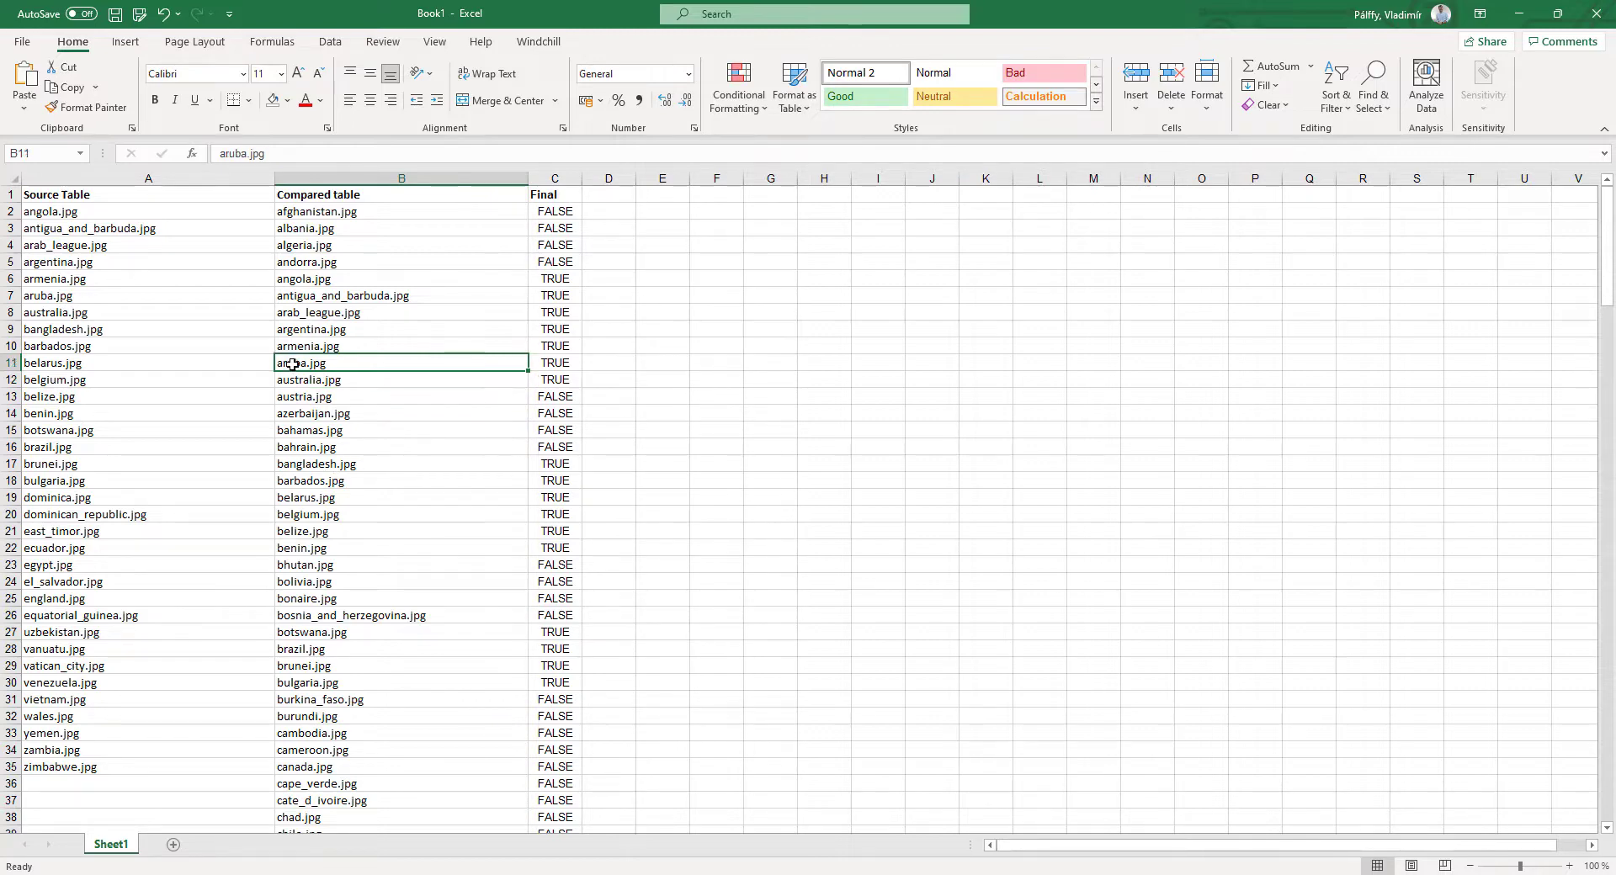
drag(547, 364, 480, 364)
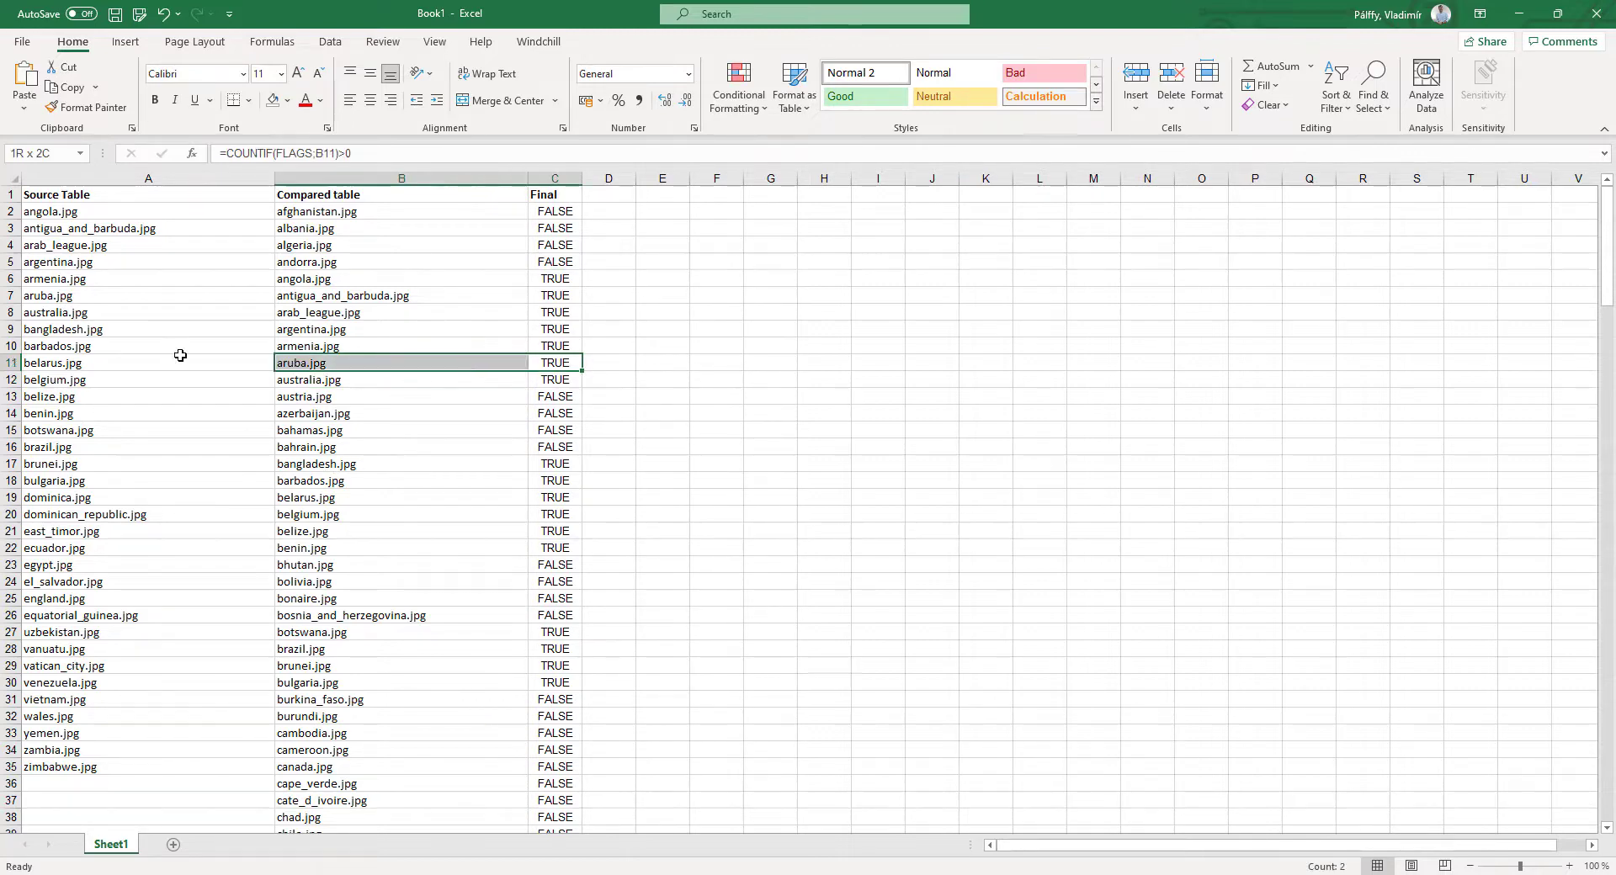
drag(54, 262, 50, 380)
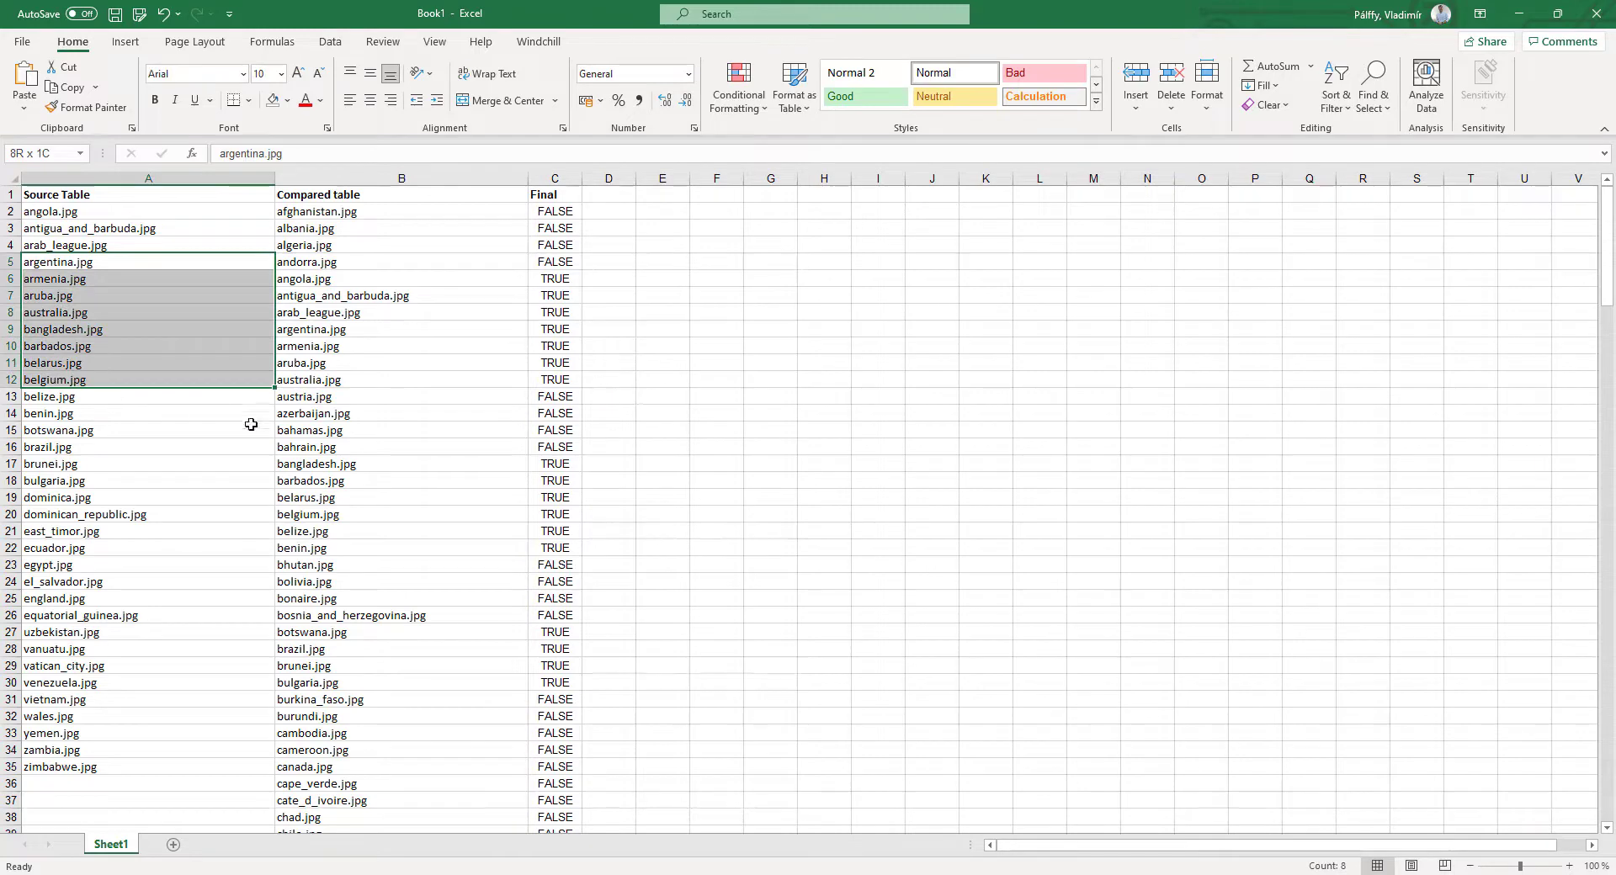
click(661, 450)
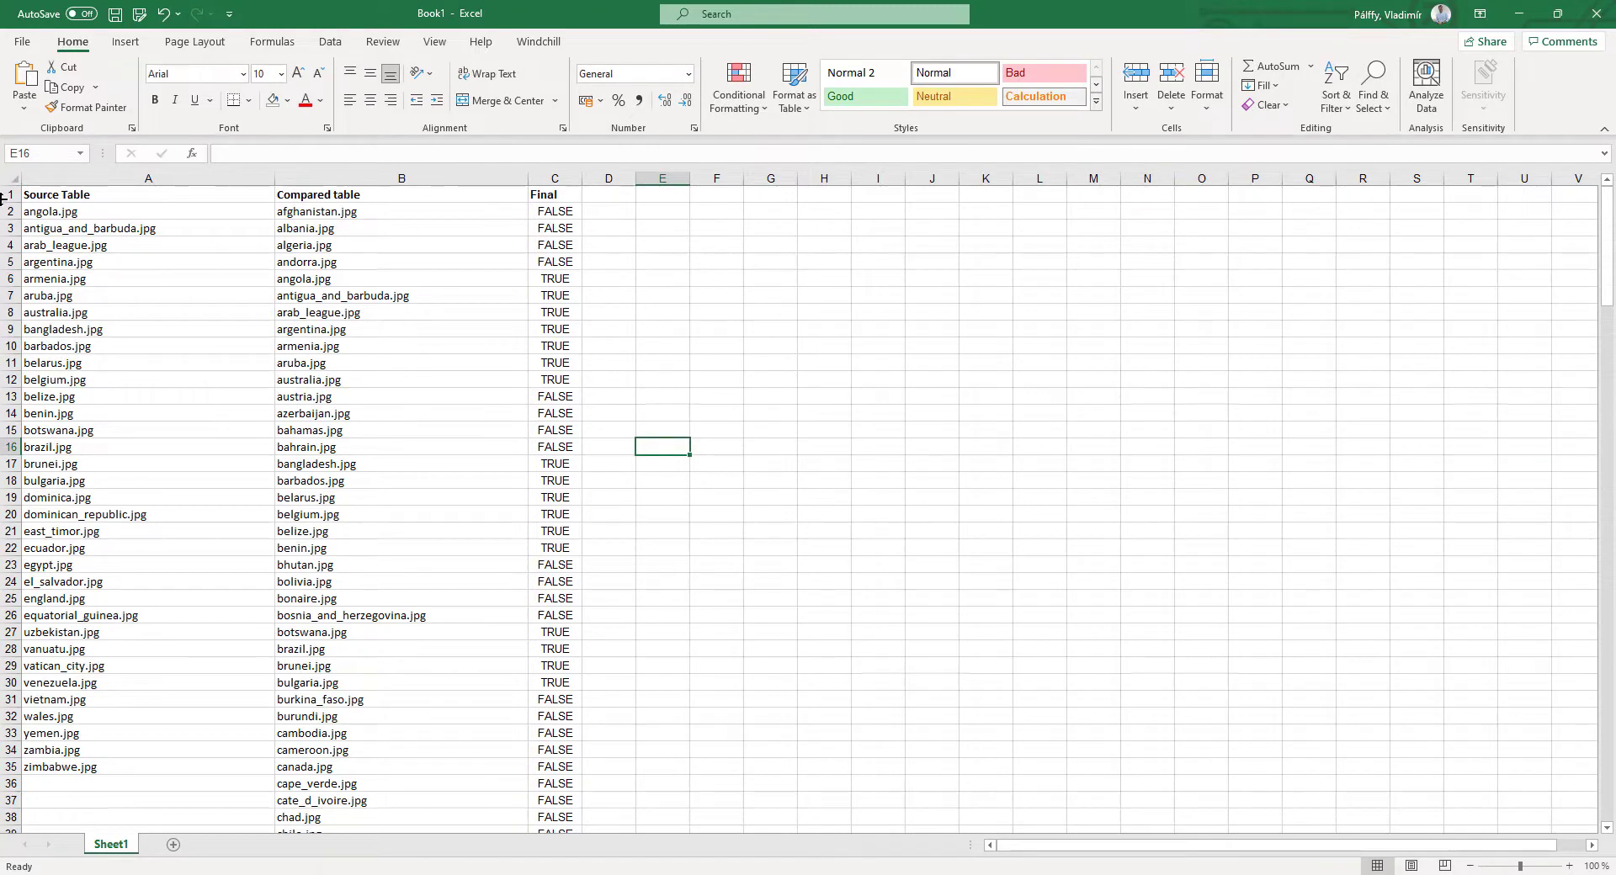
drag(552, 214, 559, 484)
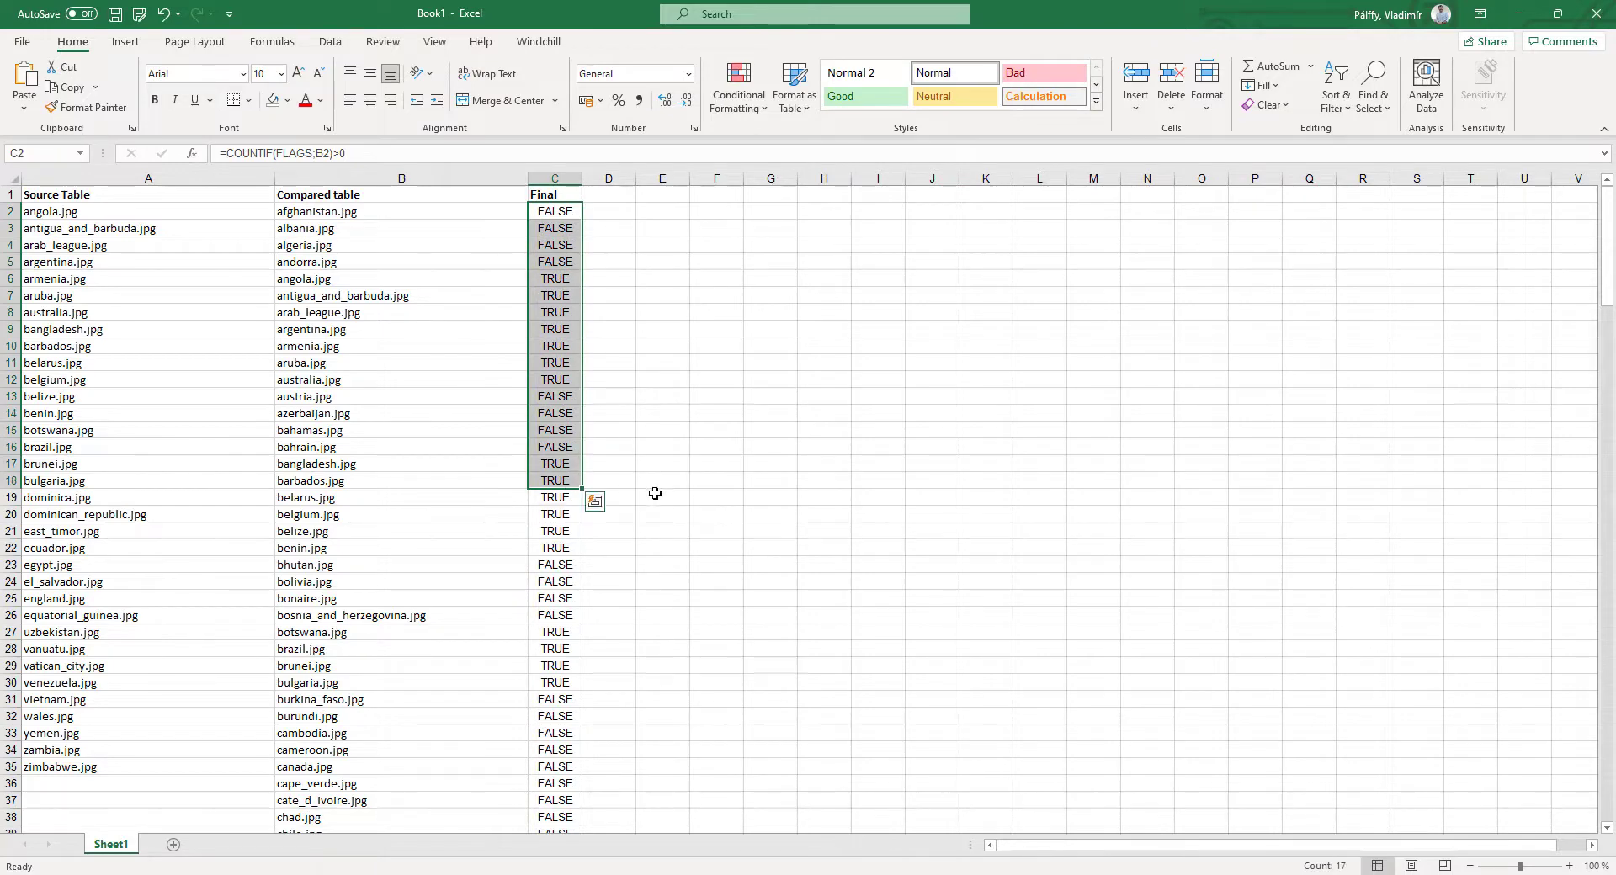
click(712, 378)
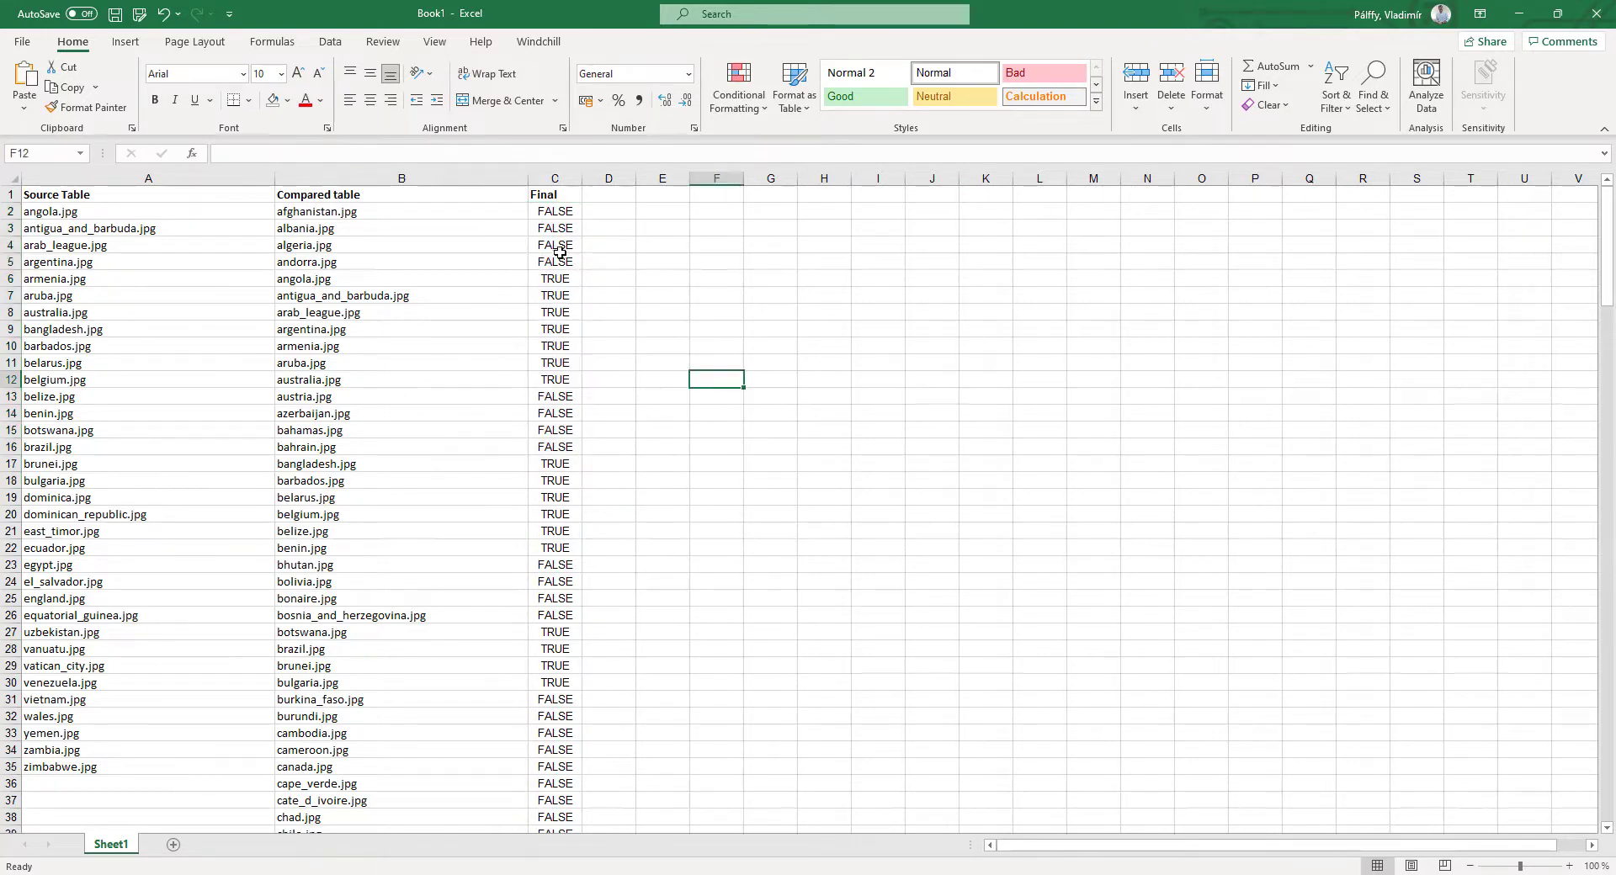
Step: Review the COUNTIF formula in C2, including its >0 comparison, and keep it as it is
click(560, 214)
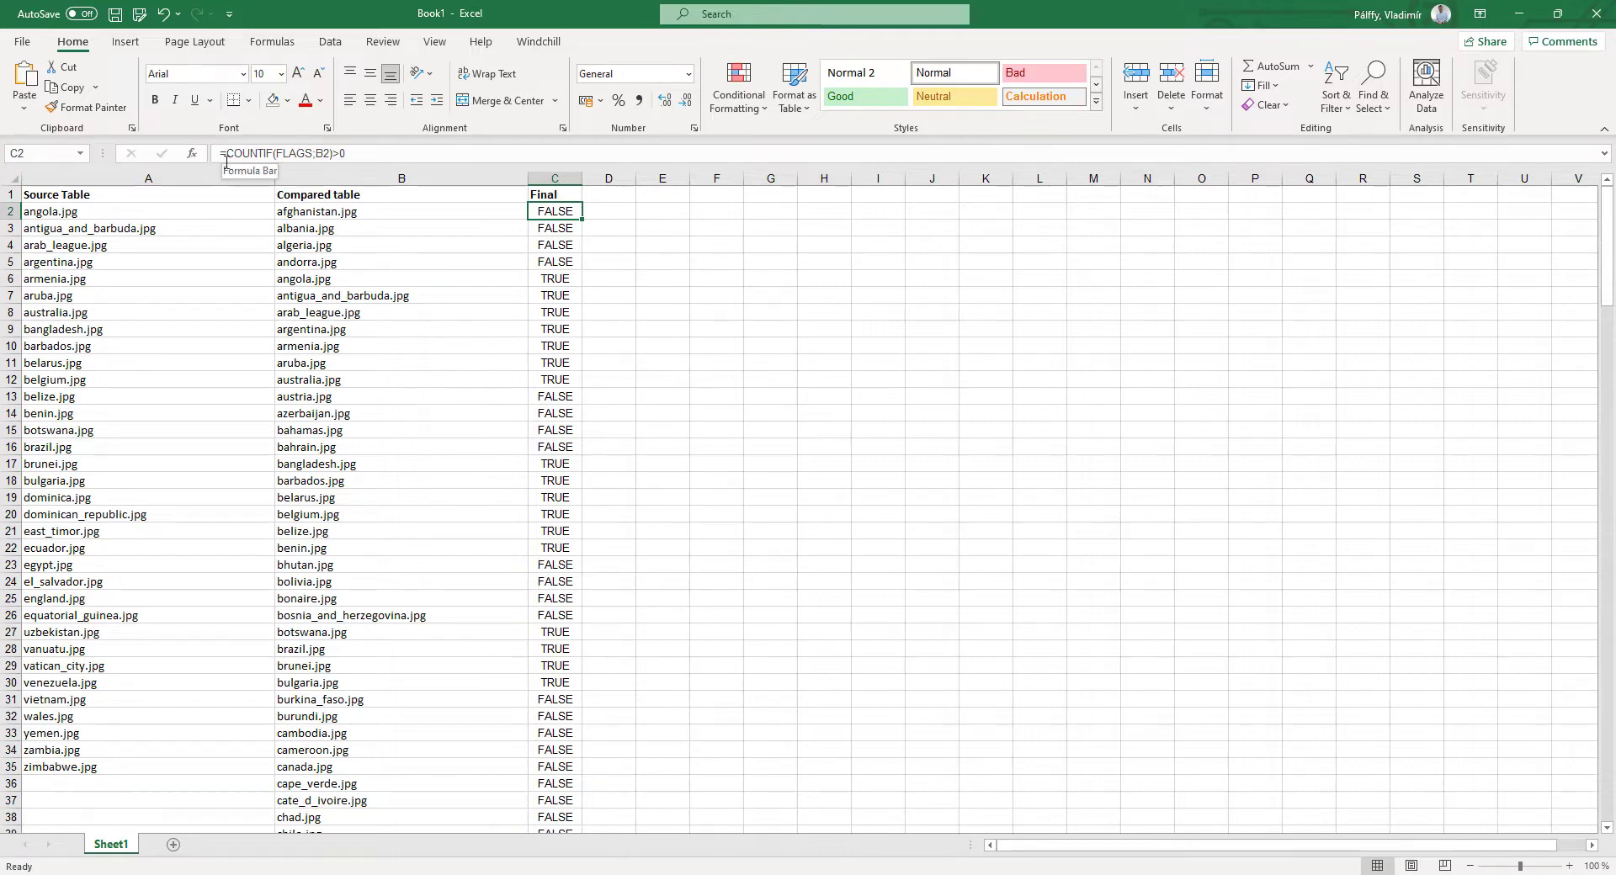
double_click(541, 212)
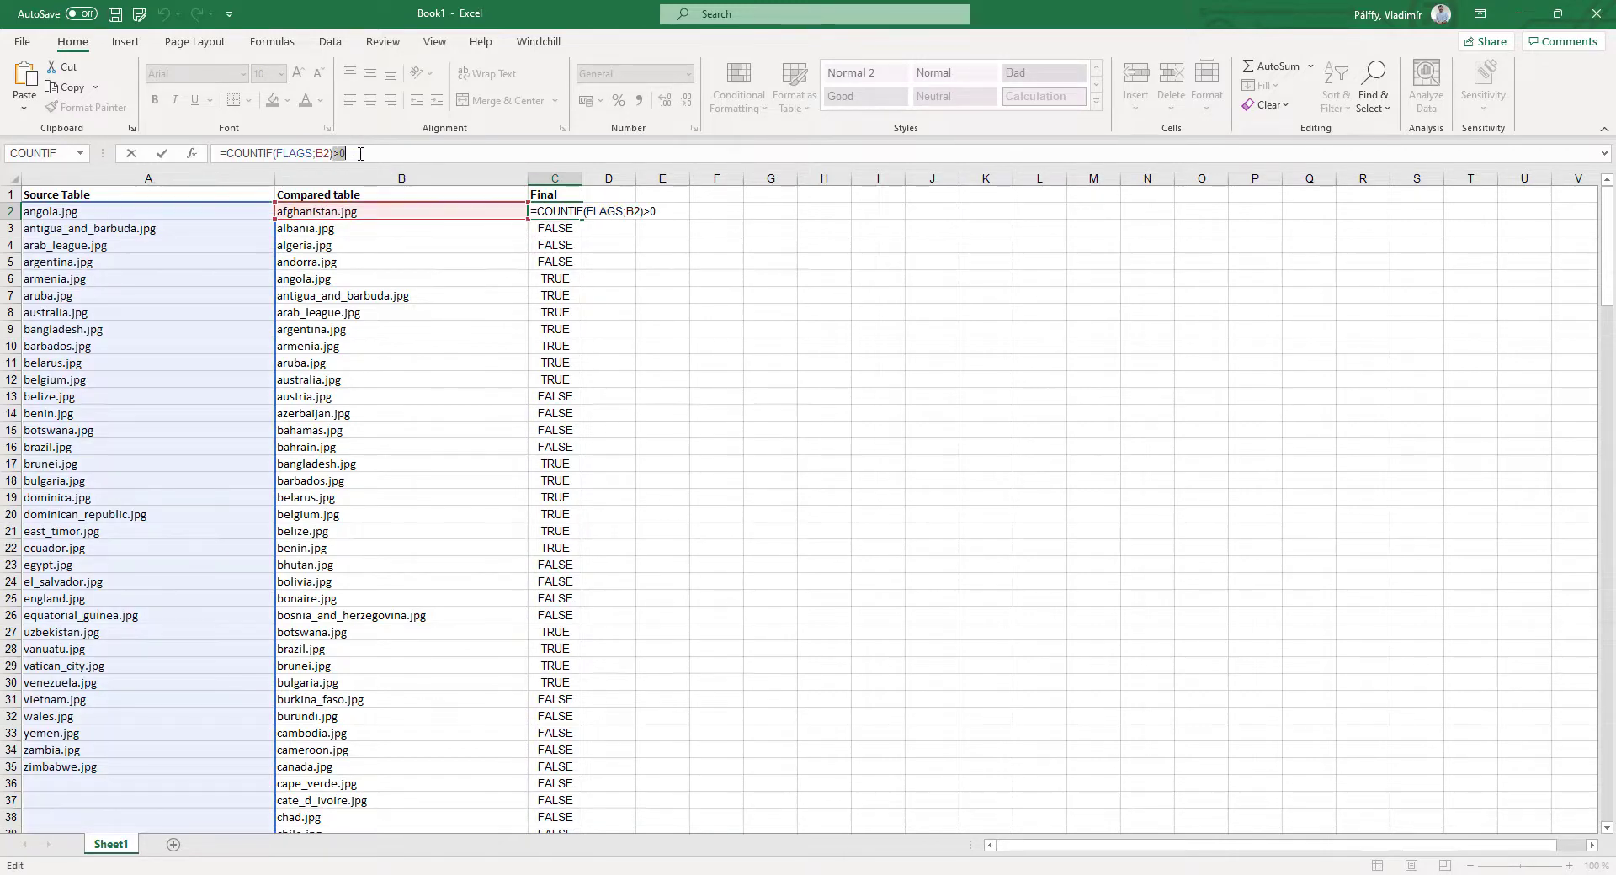
key(ctrl+Return)
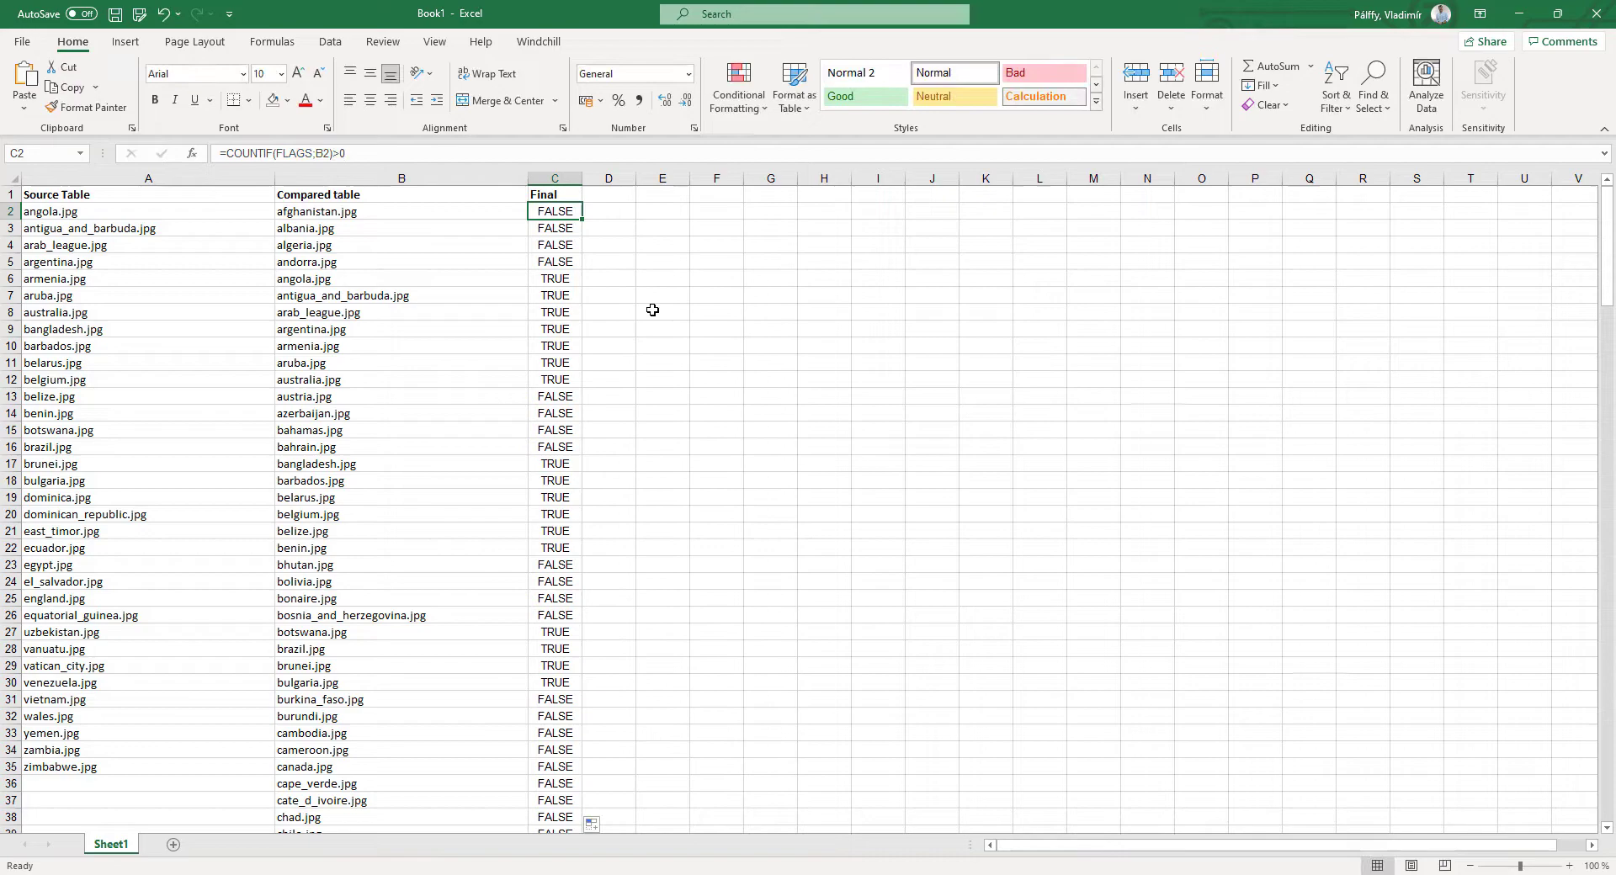